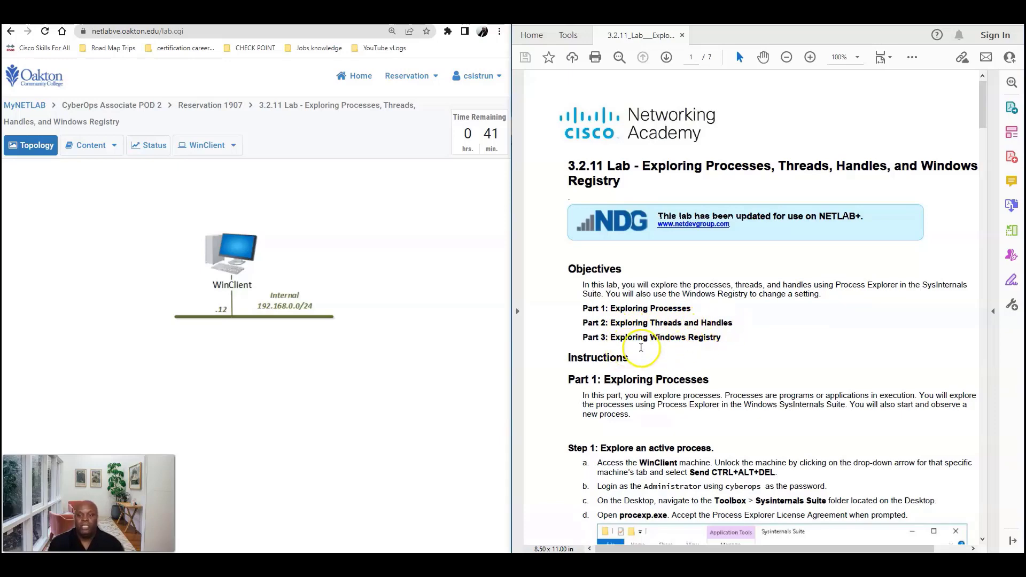
Scroll the lab PDF down to Part 1, Step 1 and its procexp.exe screenshot
scroll(681, 349, "down", 4)
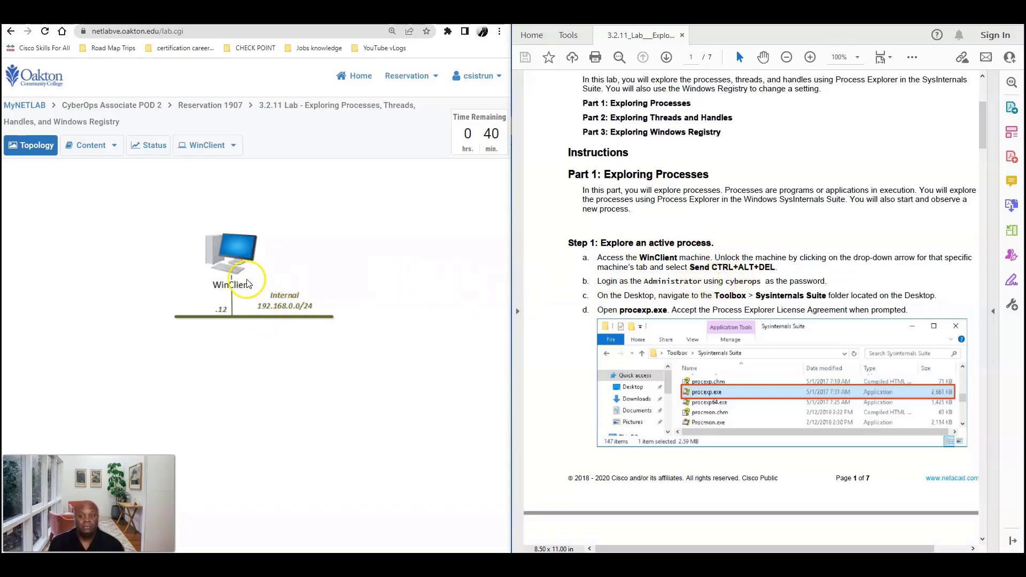
Send CTRL+ALT+DEL to WinClient and sign in as Administrator with the account password
left_click(232, 270)
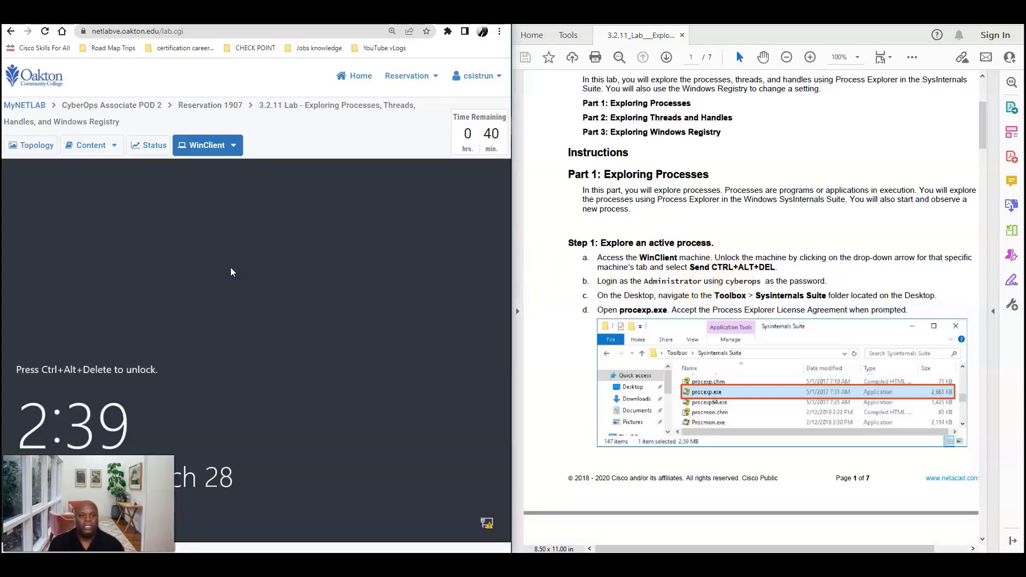
left_click(233, 147)
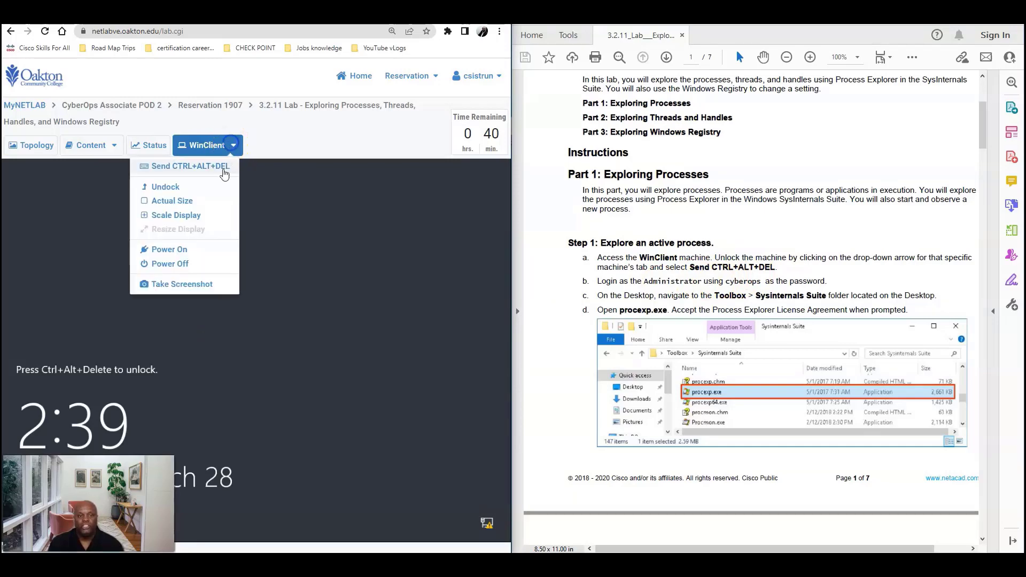
left_click(204, 167)
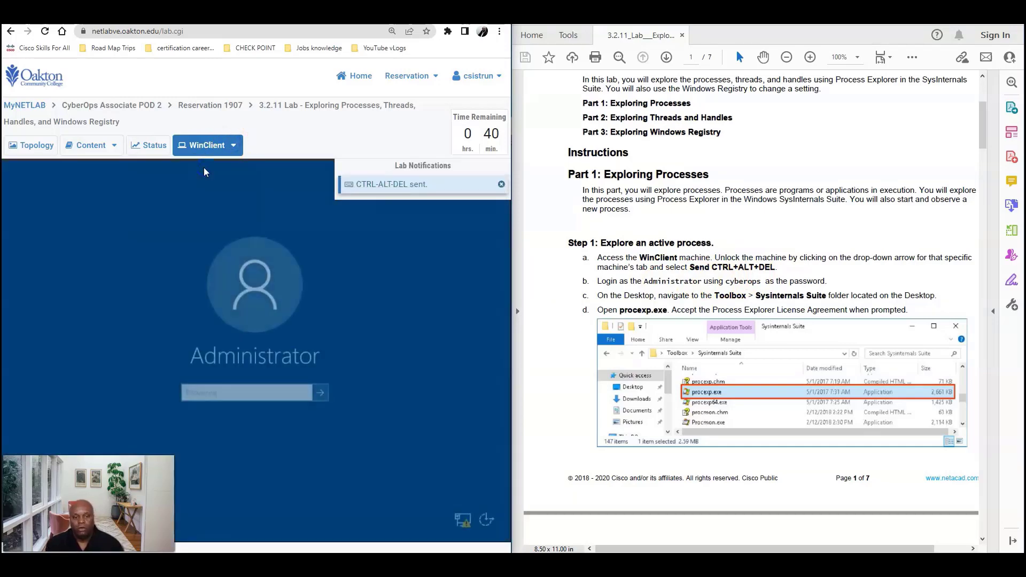
type("cyb")
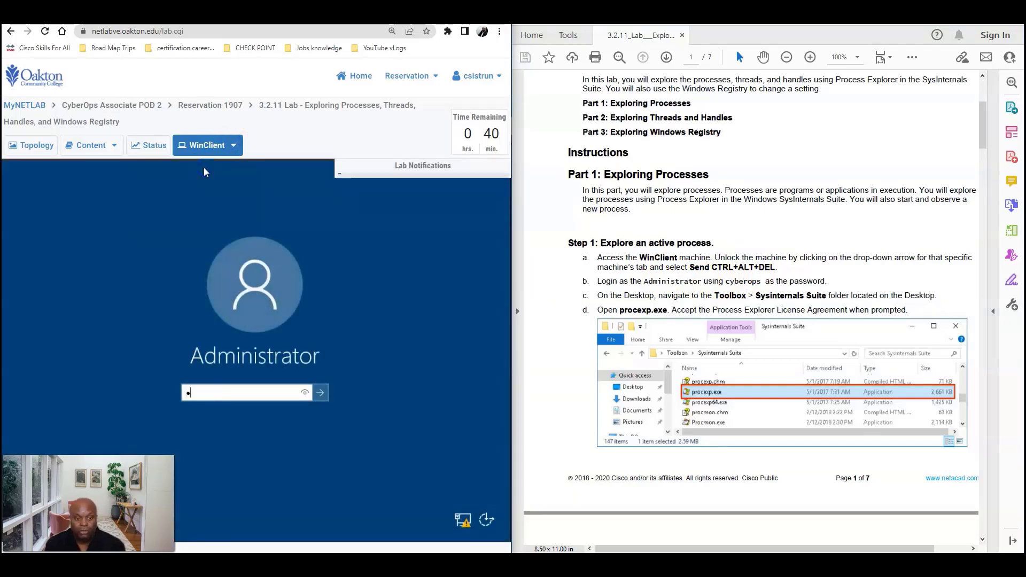
type("ero")
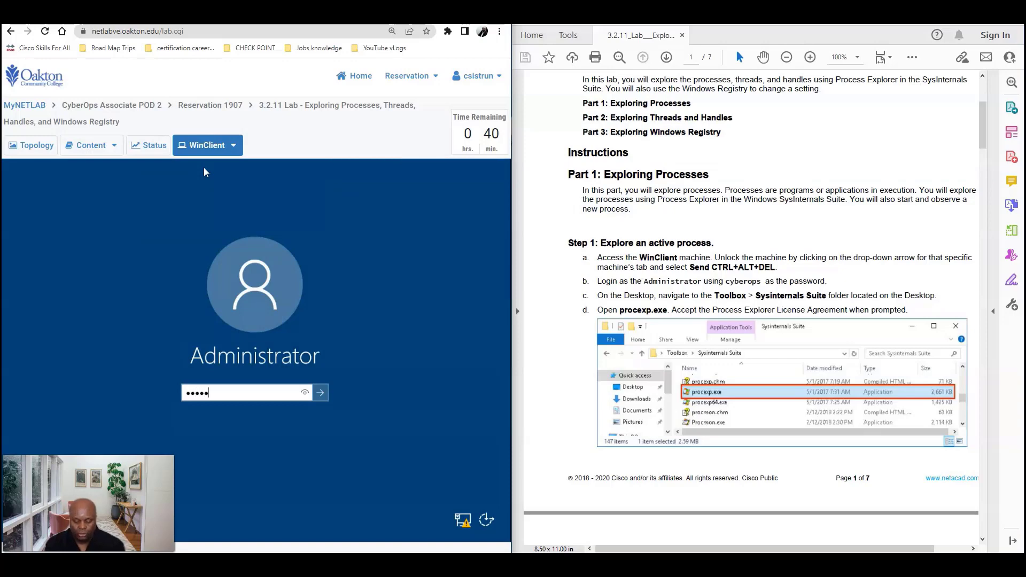
type("ps")
key("Return")
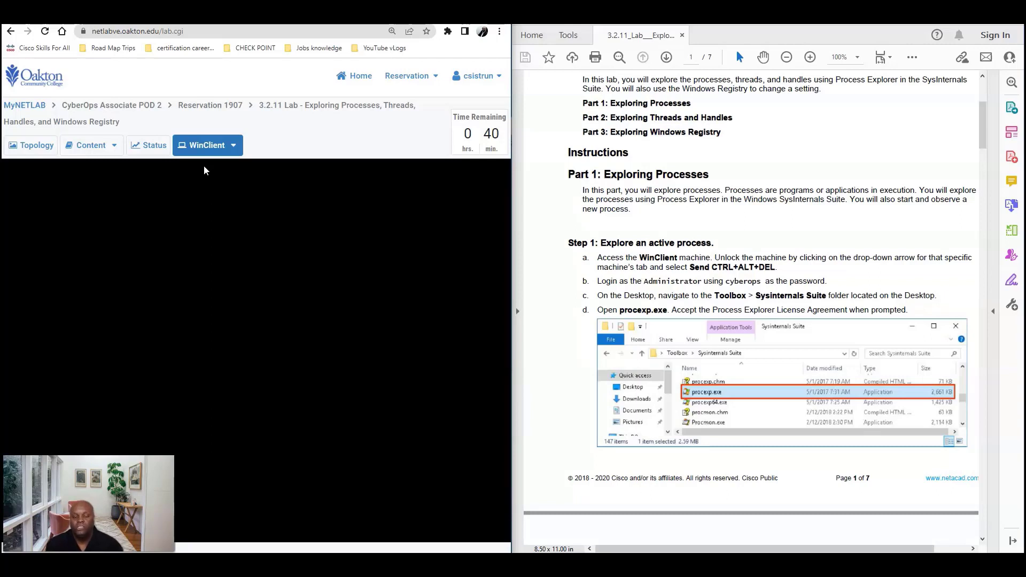
left_click(384, 349)
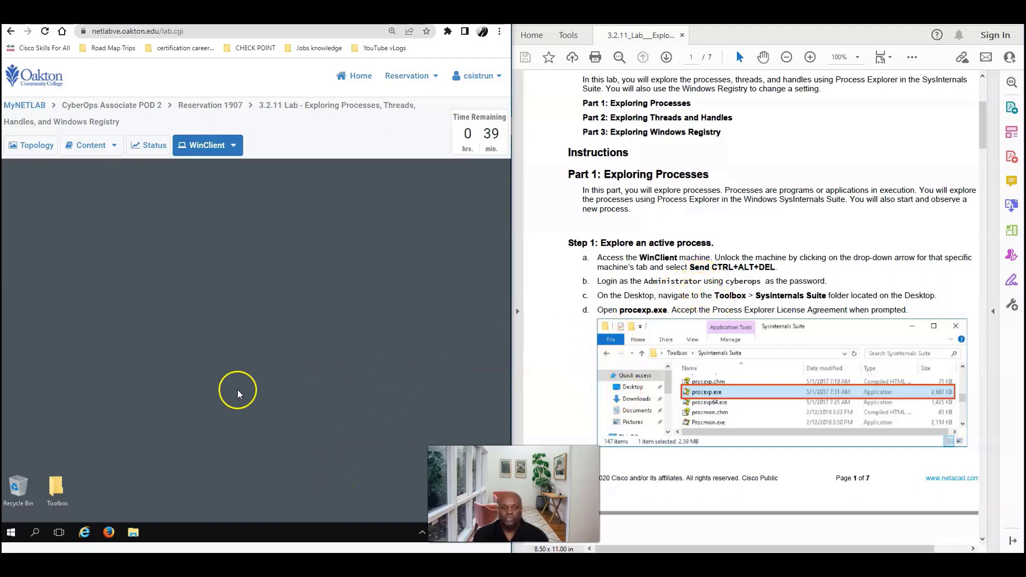
Open Toolbox maximized, enter Sysinternals Suite, and scroll to procexp.exe
double_click(56, 483)
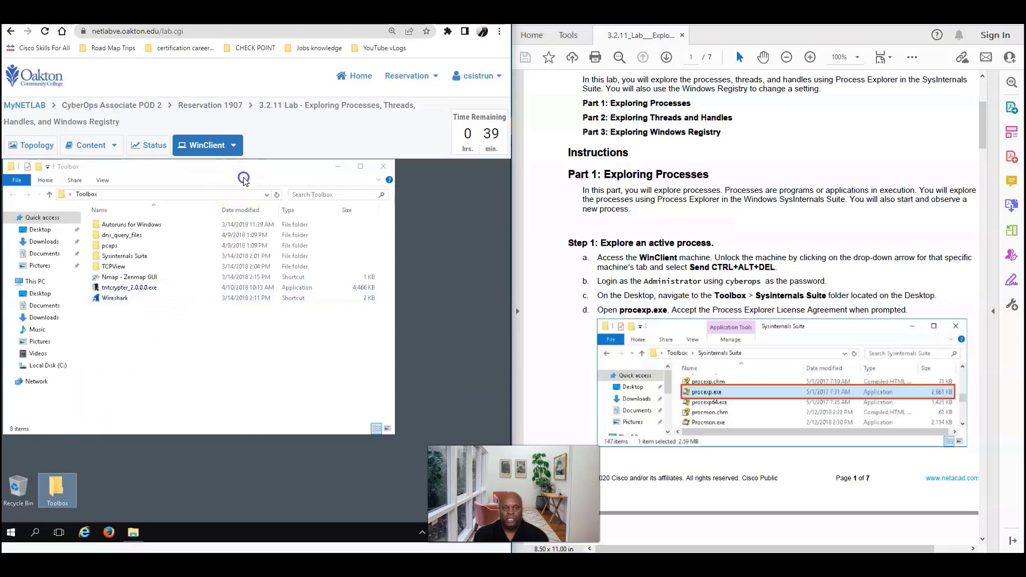
left_click_drag(238, 171, 243, 198)
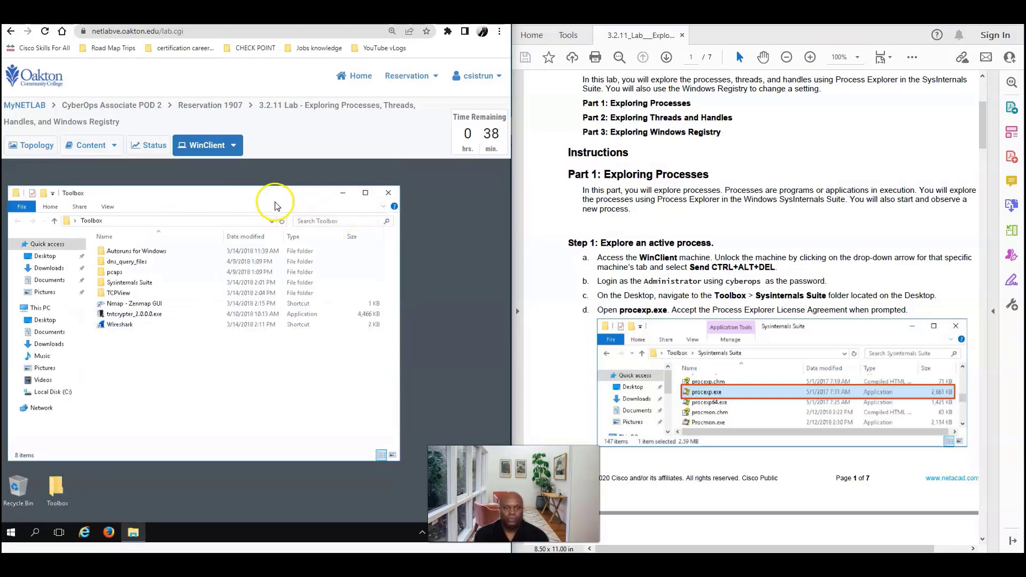
left_click(370, 193)
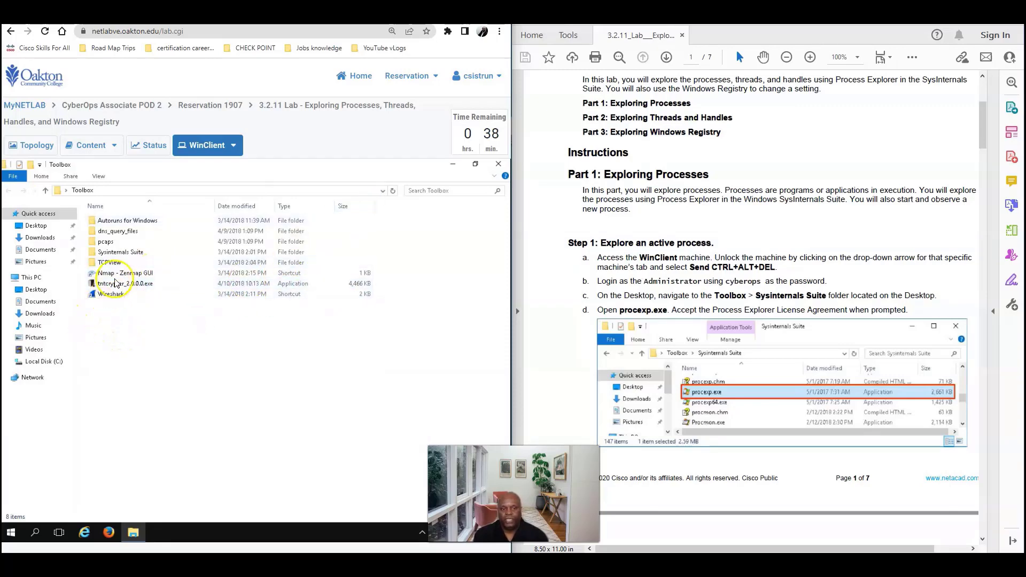
left_click(121, 256)
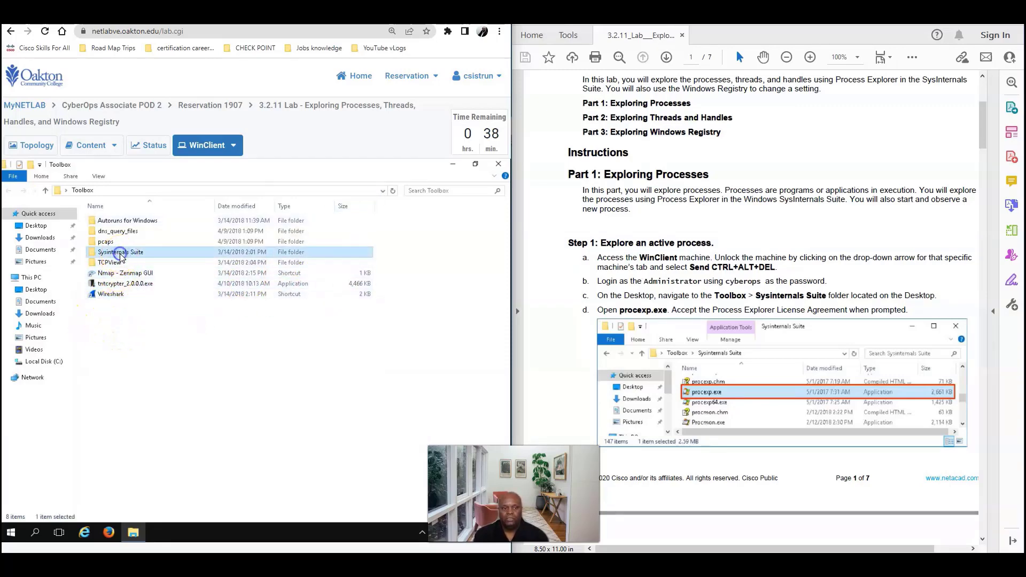
double_click(121, 255)
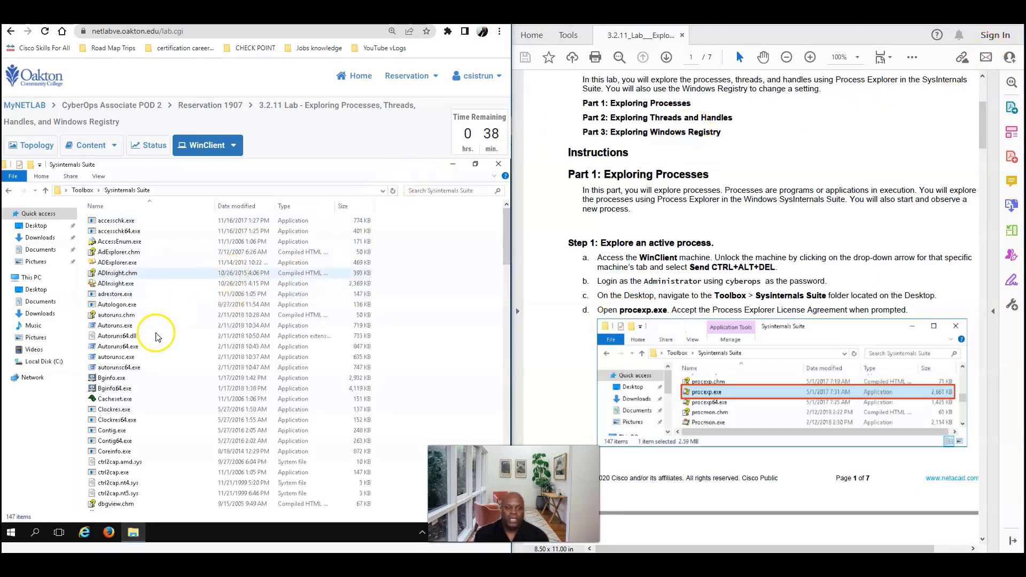
scroll(157, 335, "down", 19)
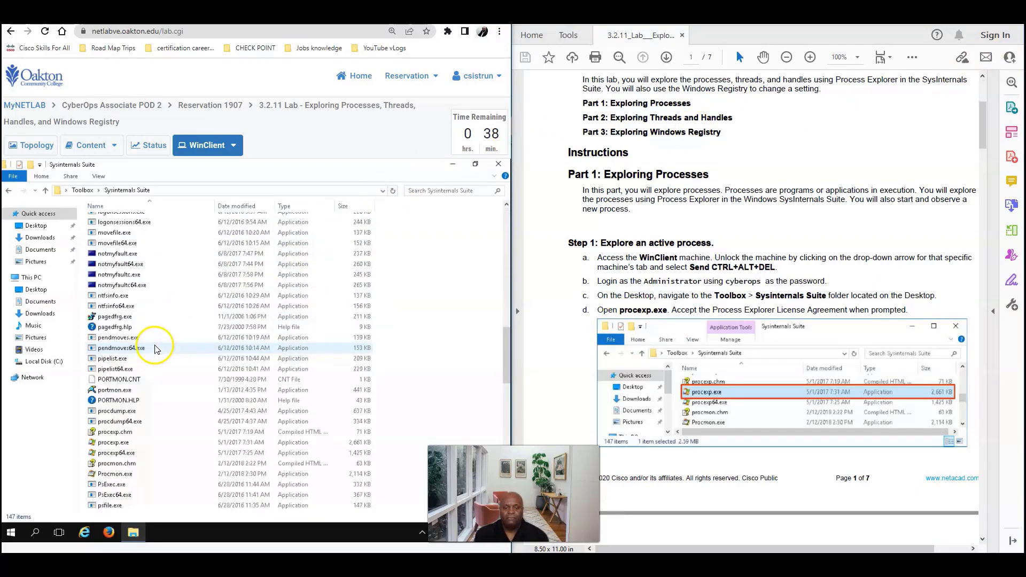
scroll(154, 349, "down", 9)
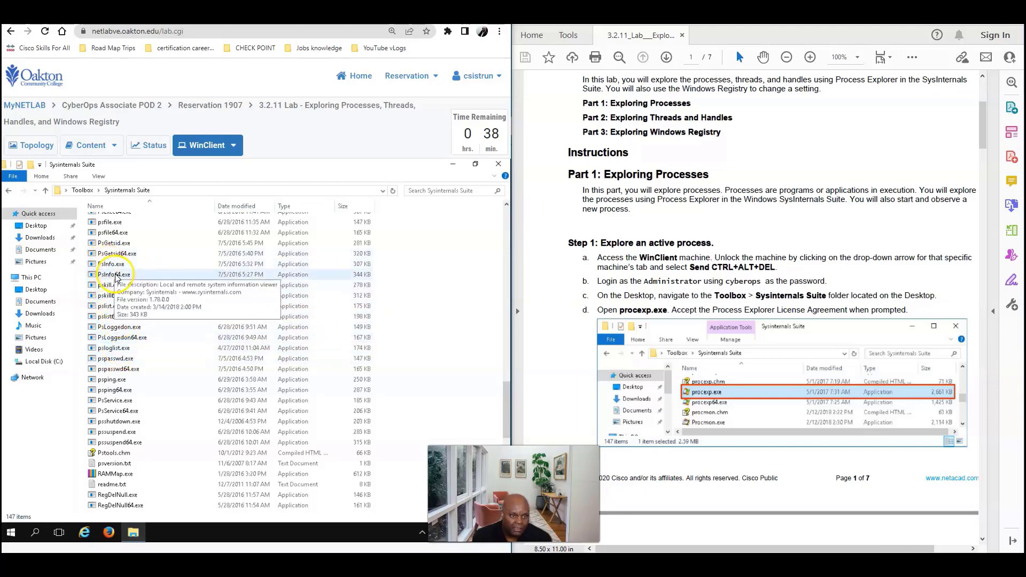
scroll(115, 262, "up", 2)
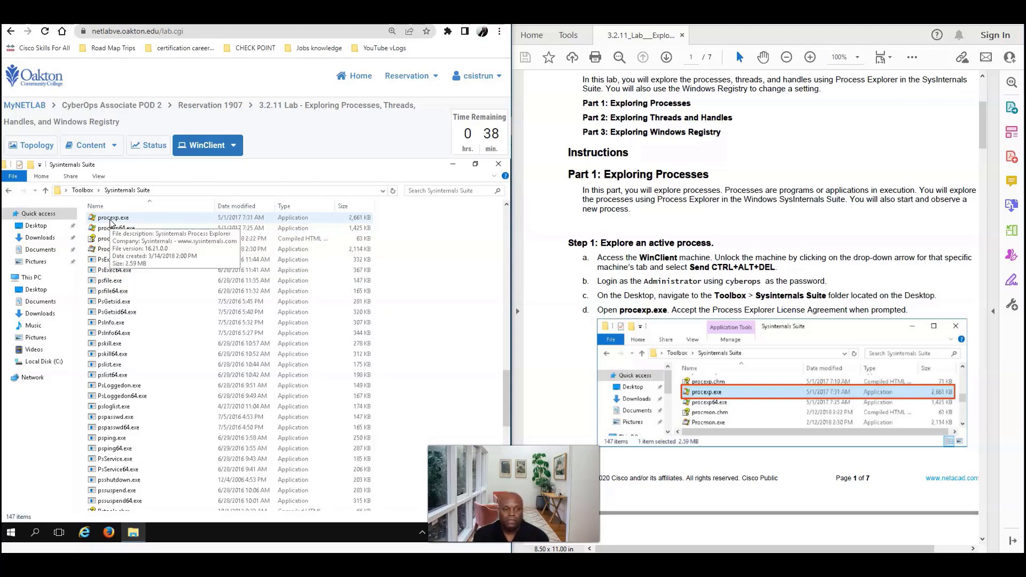
Open procexp.exe, agree to its license, and maximize Process Explorer
left_click(111, 219)
right_click(112, 219)
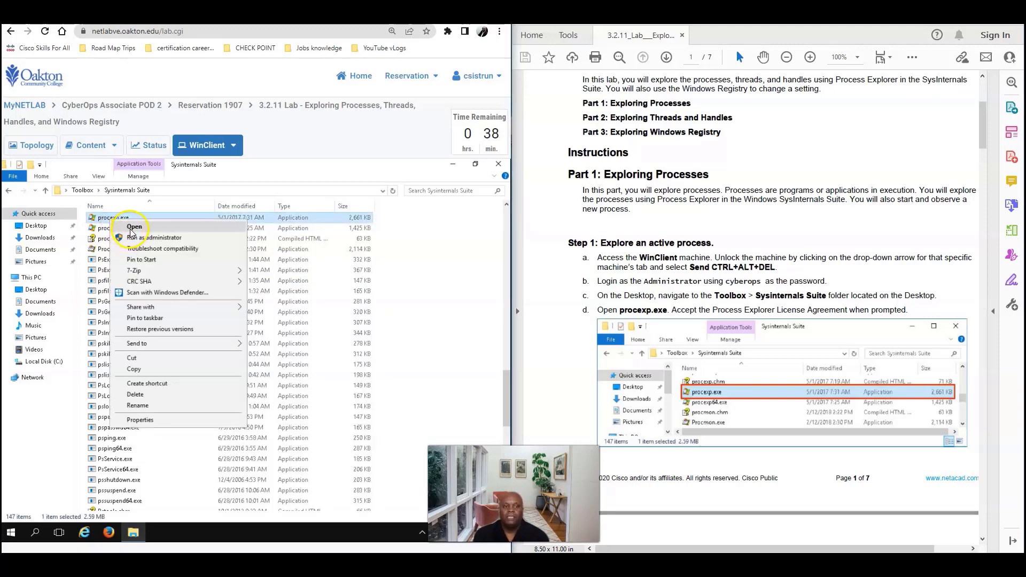
left_click(132, 230)
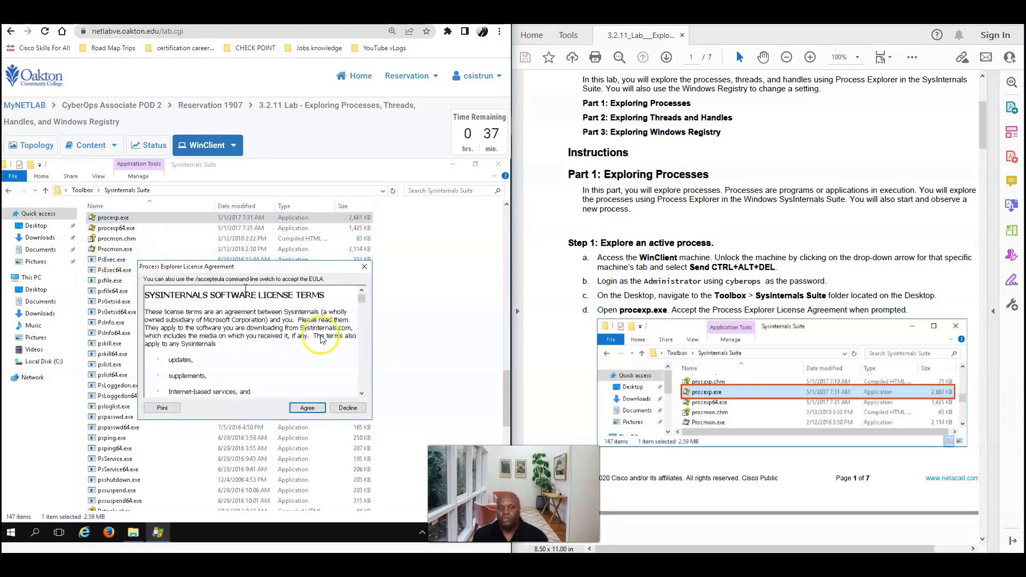
left_click(308, 410)
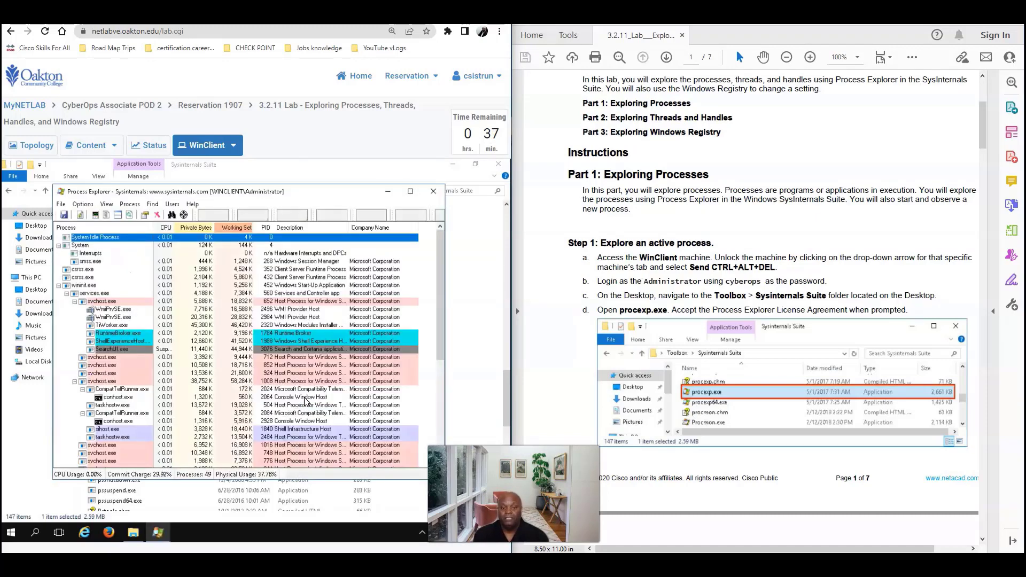
left_click(410, 191)
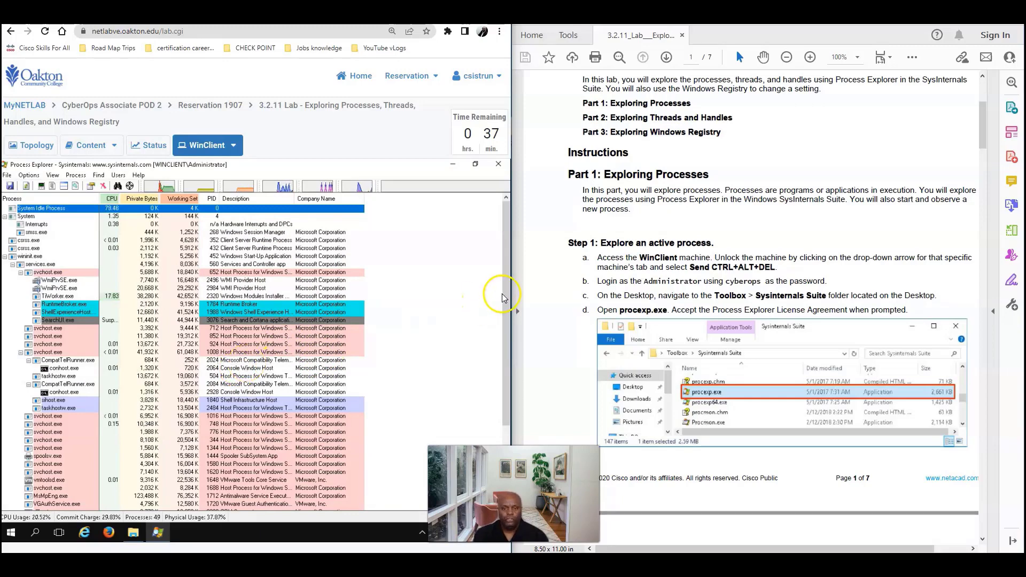
left_click_drag(504, 293, 502, 431)
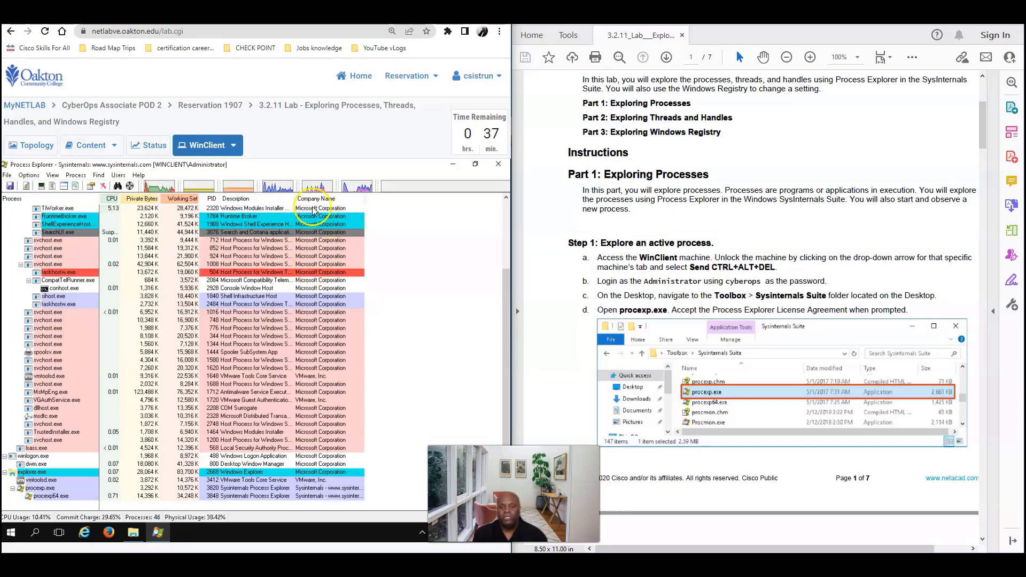
left_click_drag(506, 313, 505, 248)
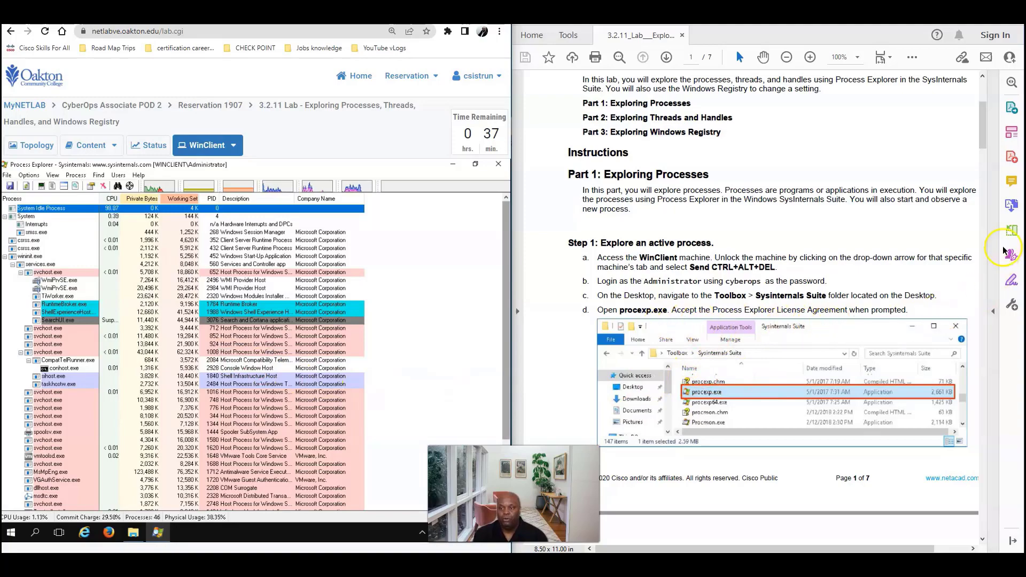
left_click_drag(981, 126, 973, 180)
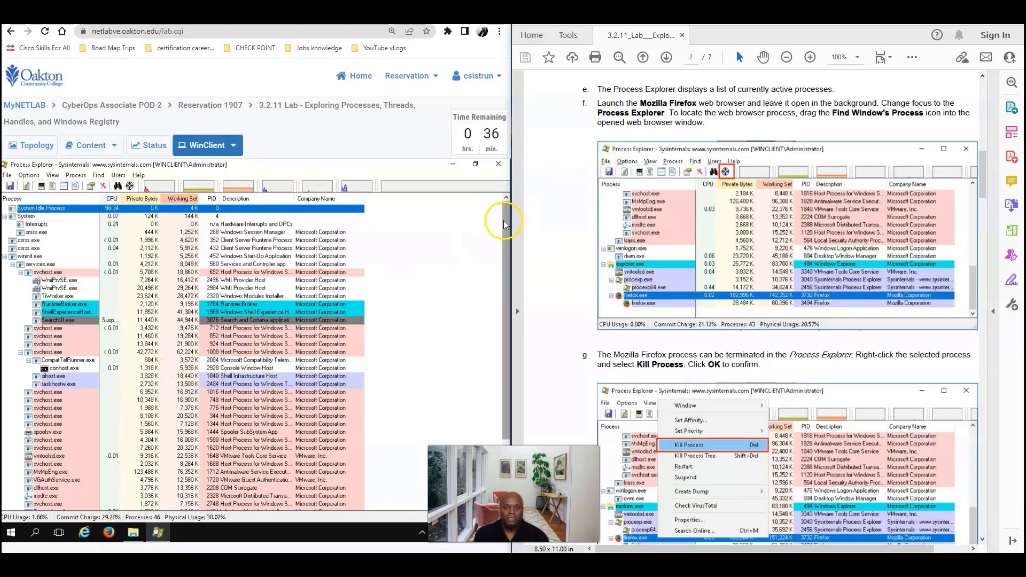
Launch Firefox from the taskbar and minimize it behind Process Explorer
left_click_drag(504, 221, 492, 365)
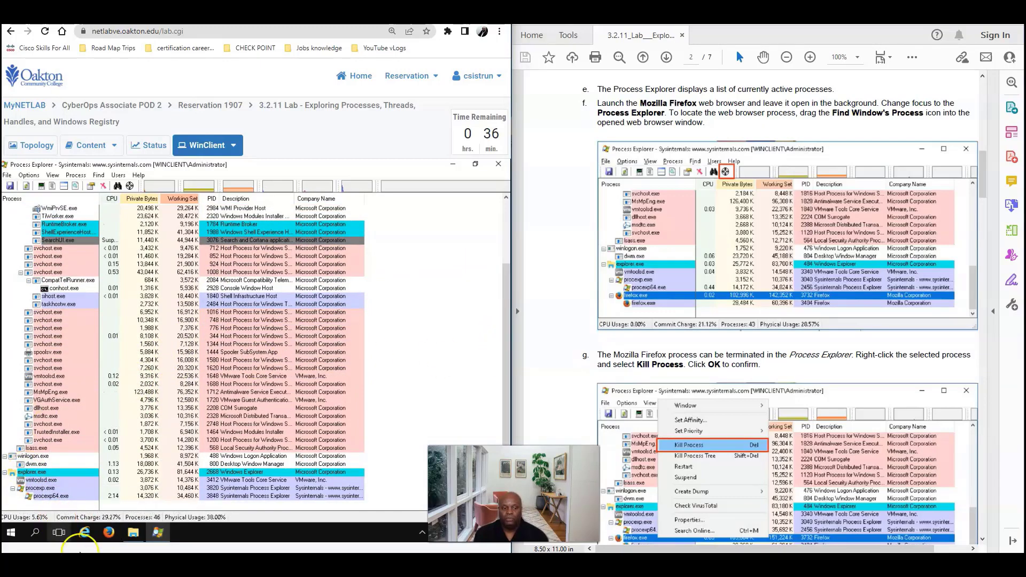
left_click(106, 536)
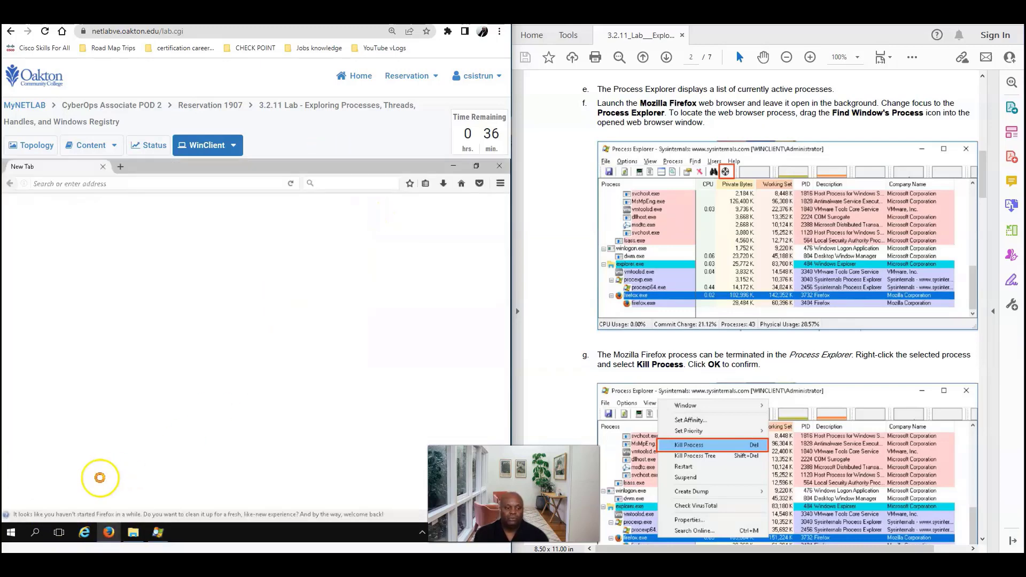
left_click(453, 166)
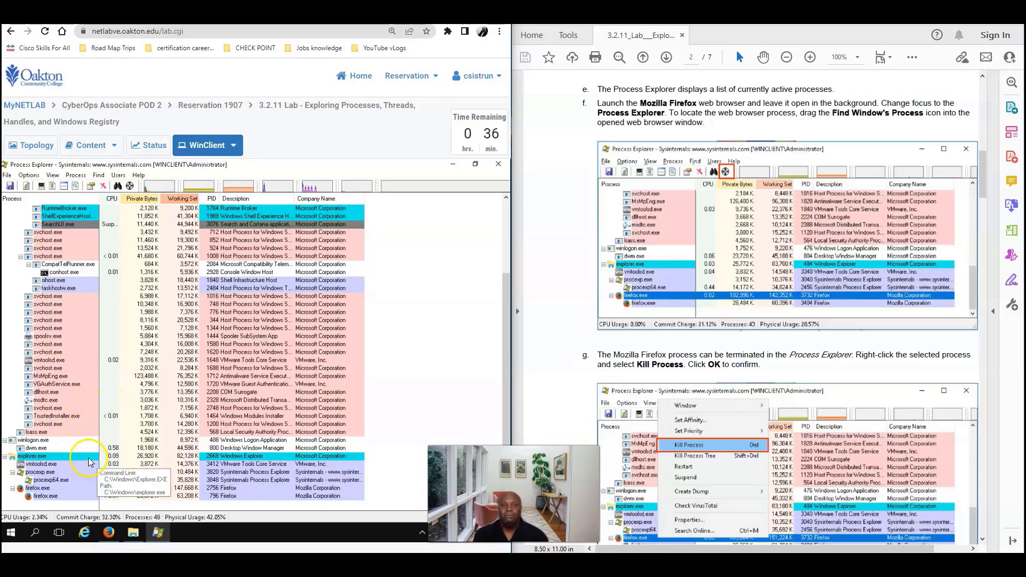
Kill the firefox.exe process from its context menu and confirm
right_click(40, 491)
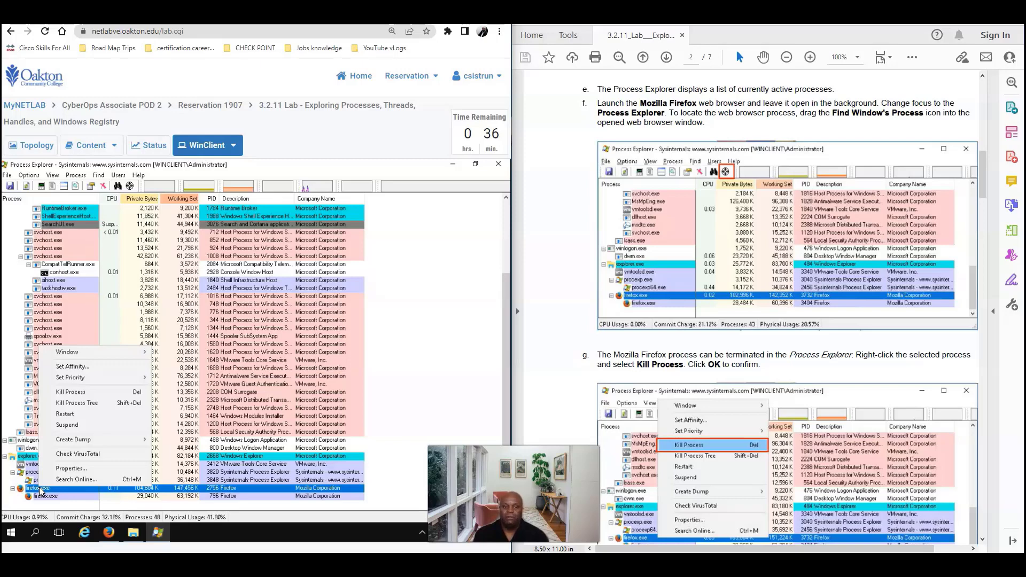
left_click(75, 393)
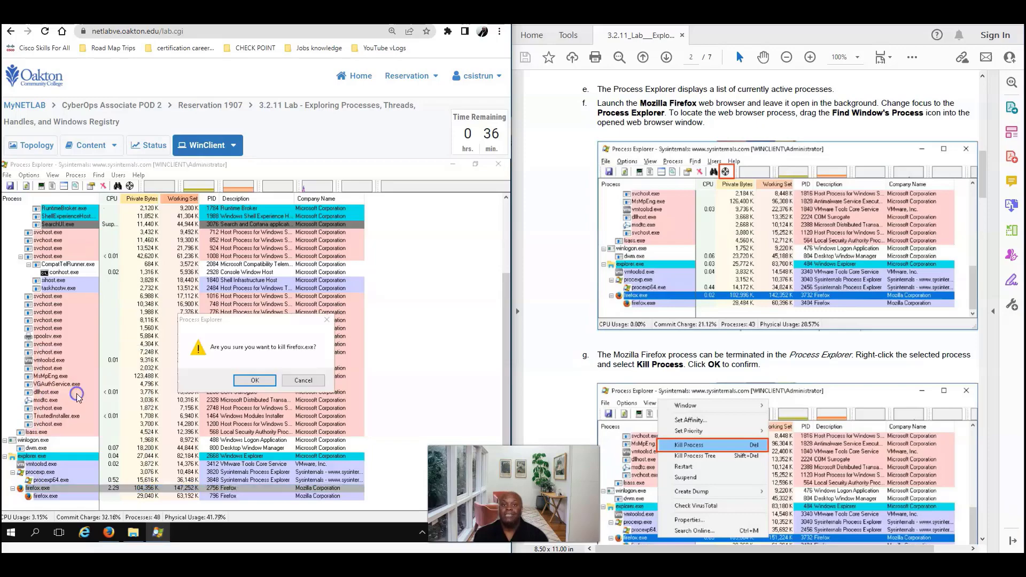
left_click(254, 379)
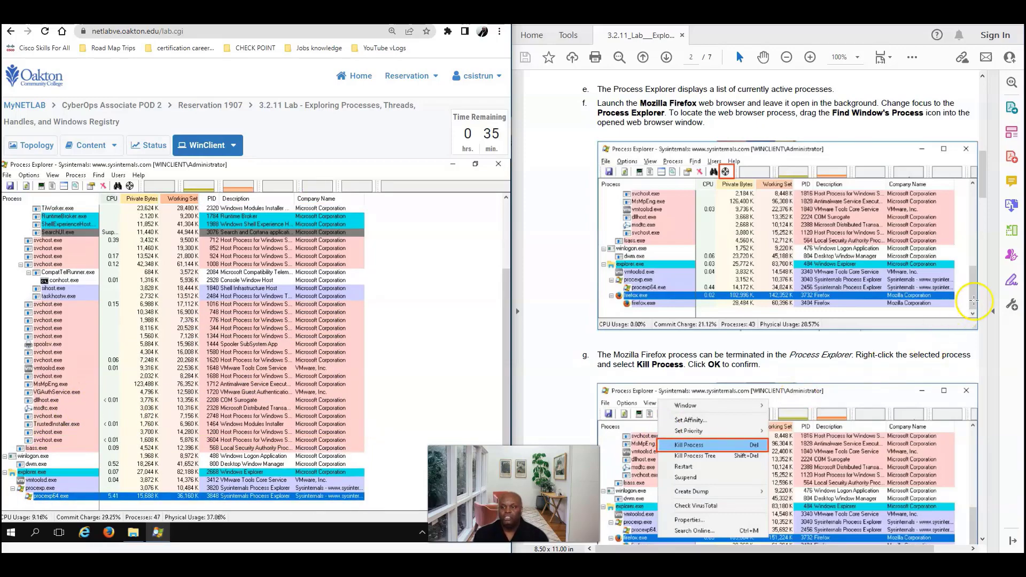
Minimize windows to the desktop, then restore Process Explorer from the taskbar
left_click_drag(980, 197, 977, 226)
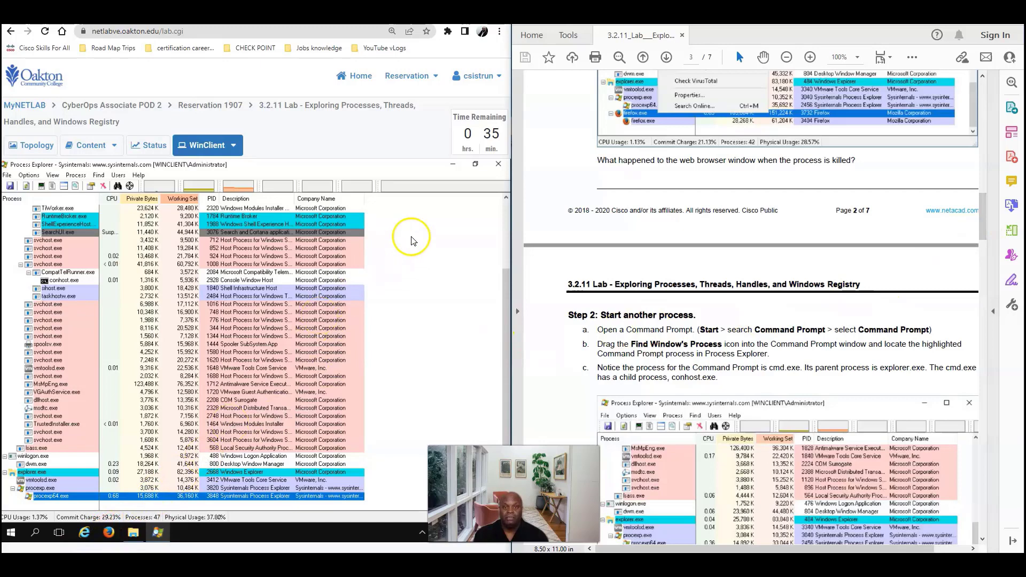
left_click(455, 165)
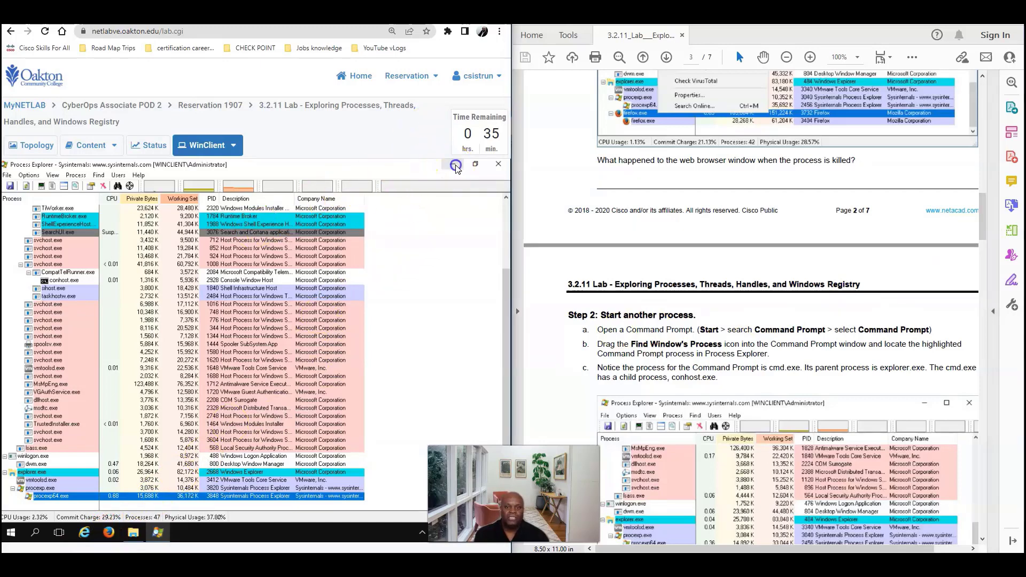
left_click(453, 166)
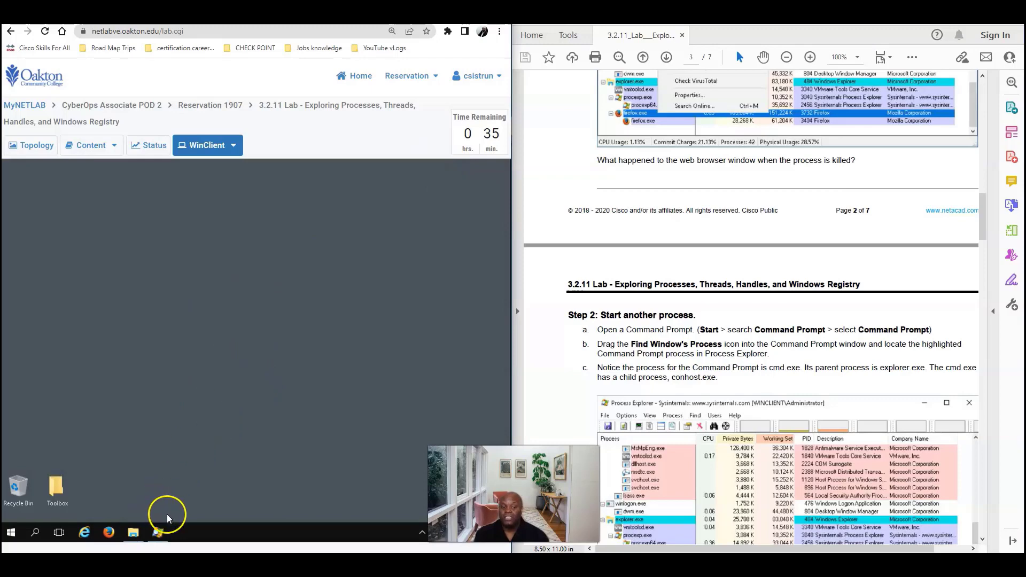
left_click(154, 531)
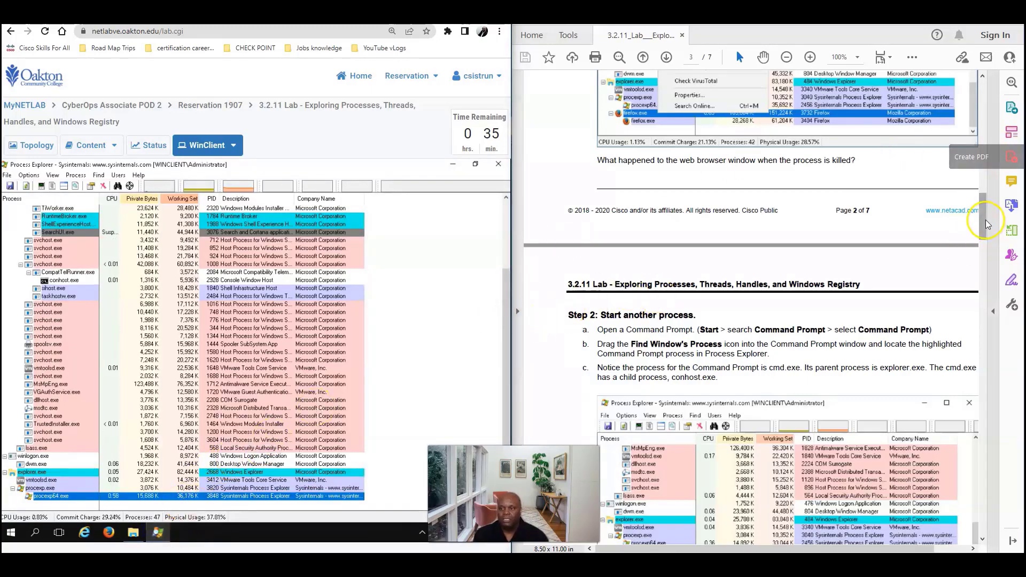
left_click_drag(985, 220, 983, 242)
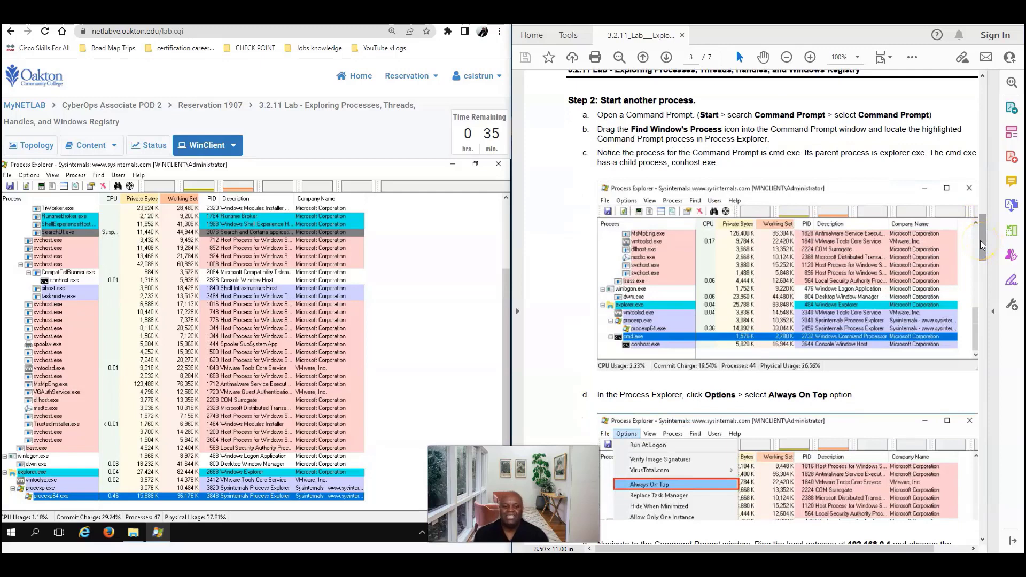
Search Windows for cmd, open Command Prompt, and minimize it
left_click(32, 530)
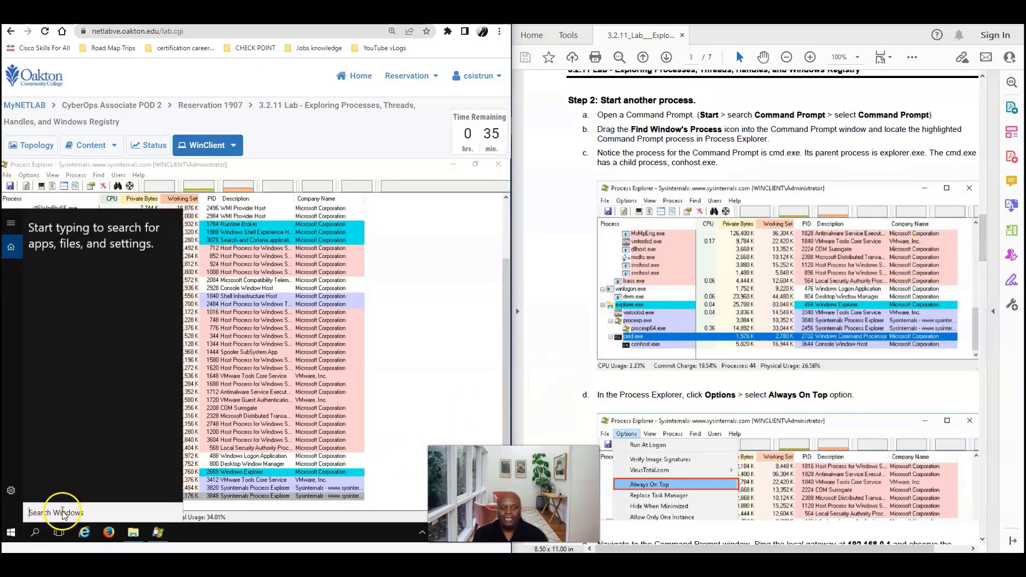
left_click(63, 512)
type("c")
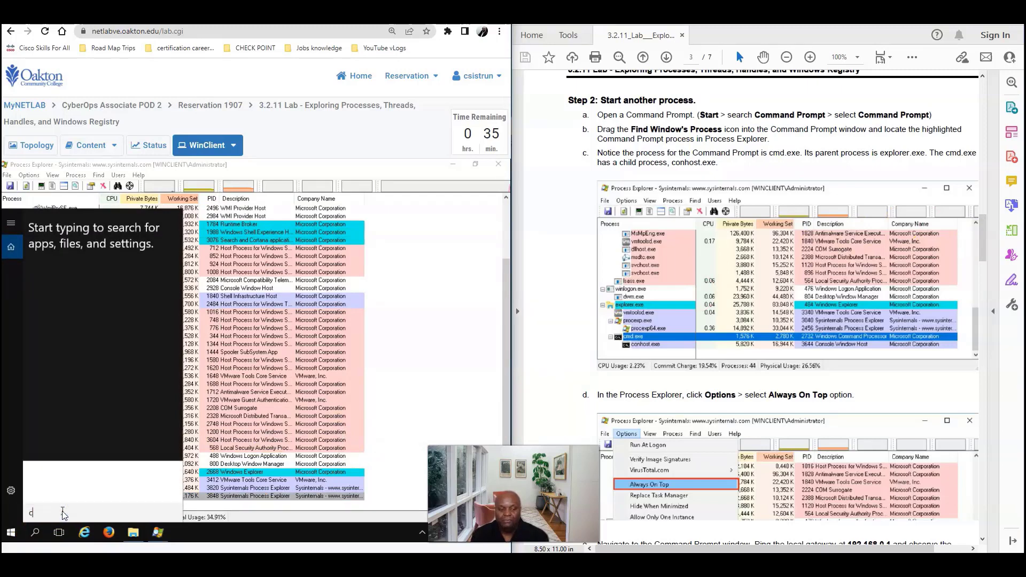
type("md")
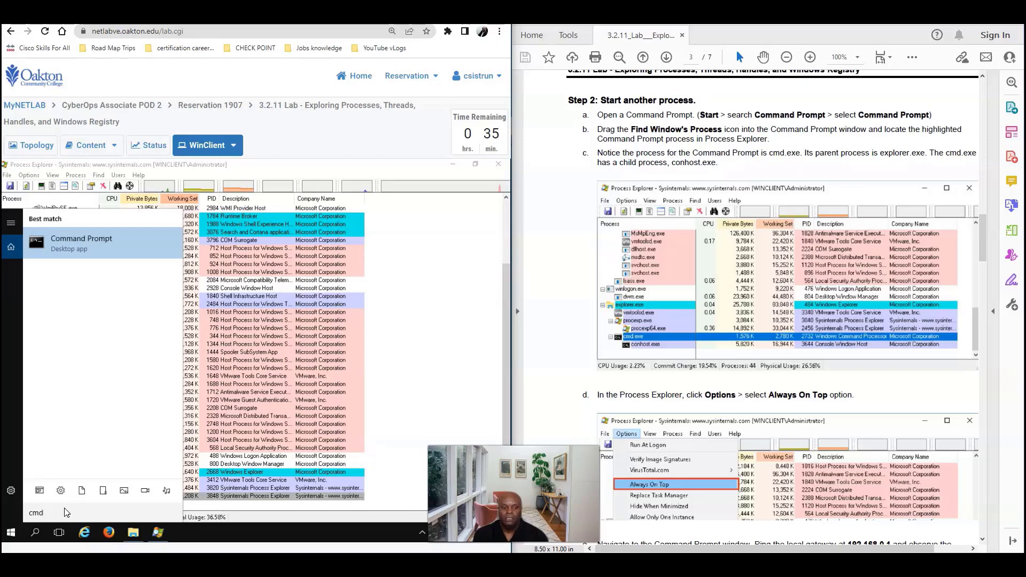
key("Return")
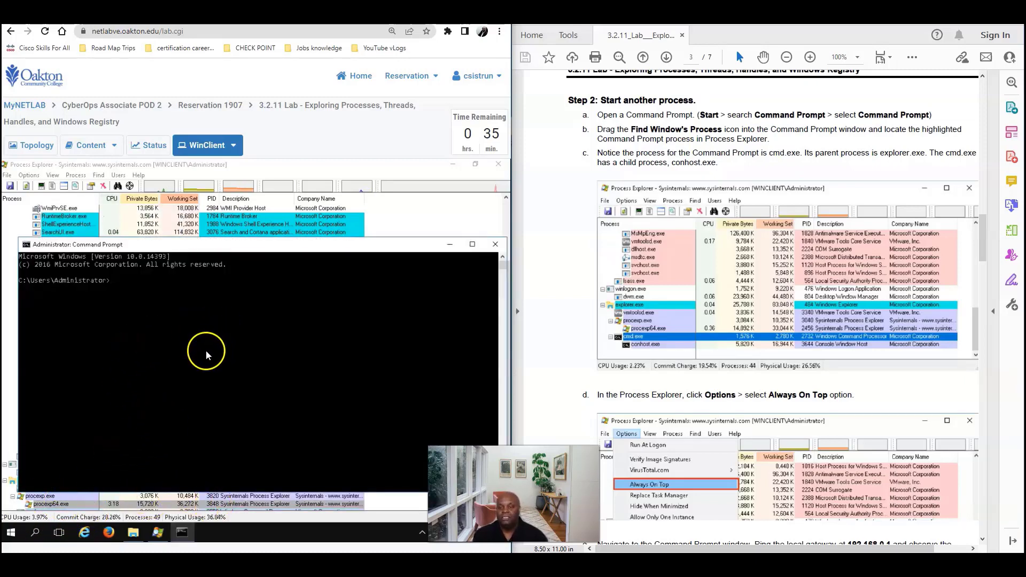
left_click(448, 244)
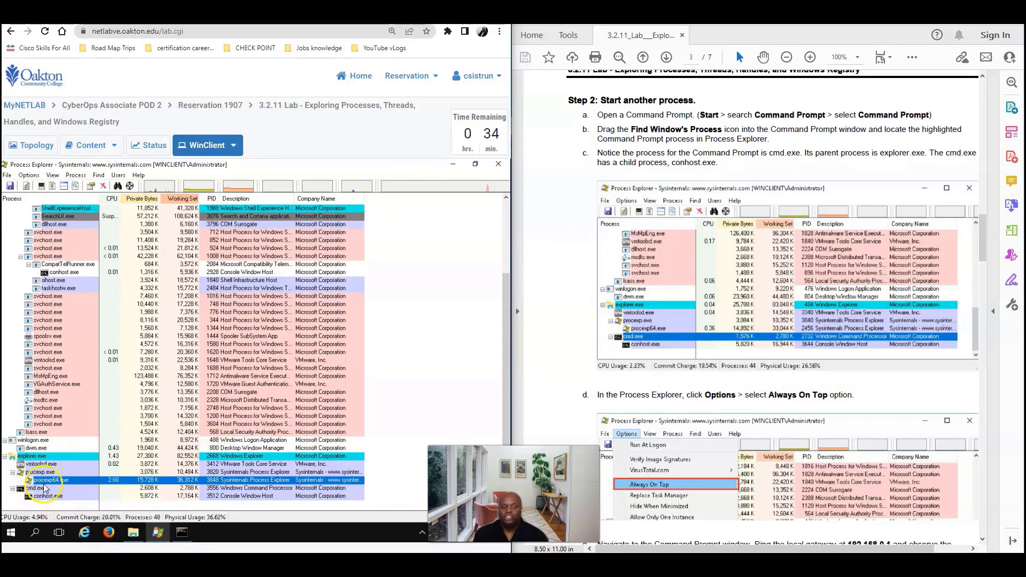
mouse_move(42, 503)
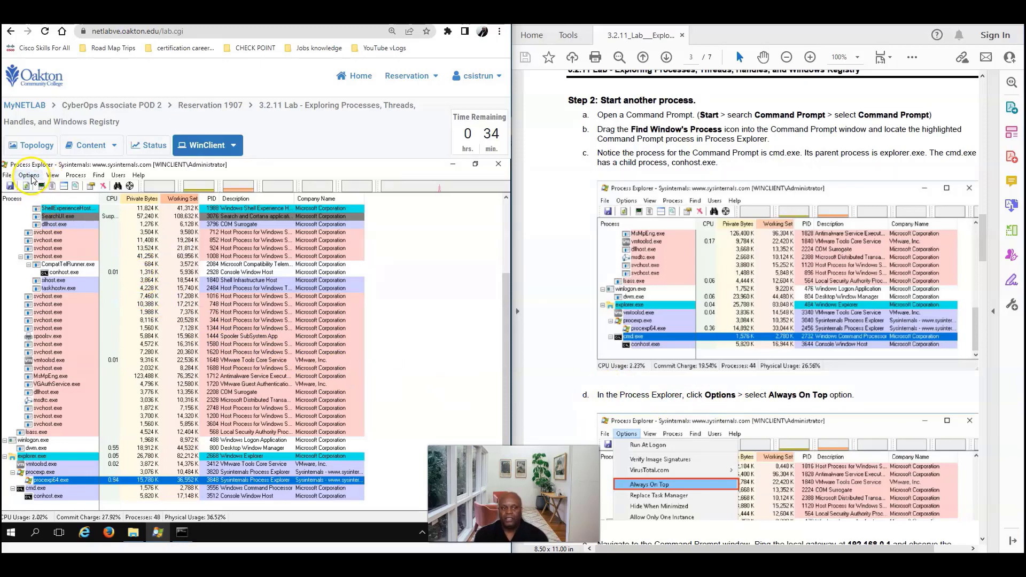
Set Process Explorer to Always On Top, then switch to Command Prompt and back
left_click(30, 176)
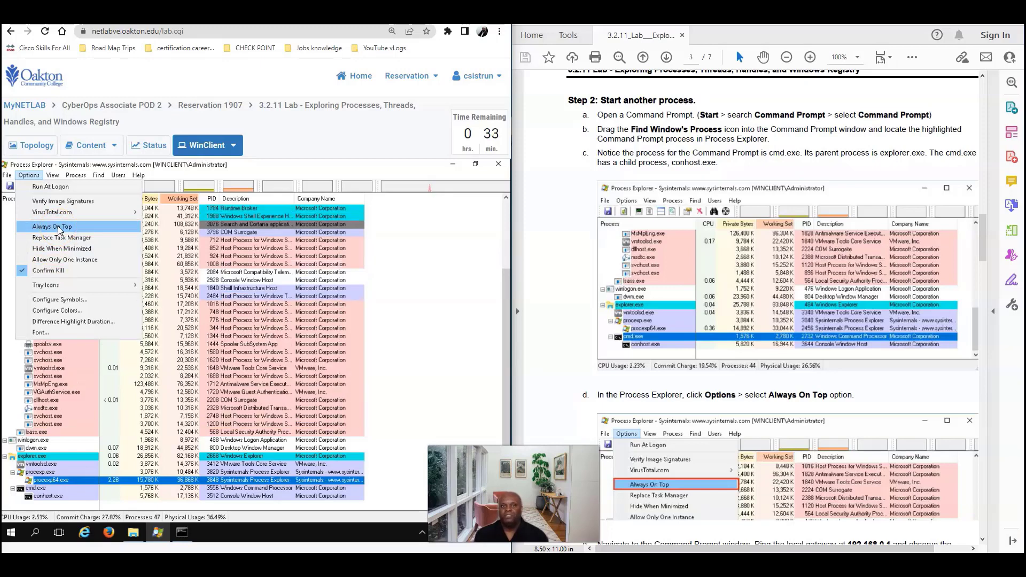
left_click(58, 226)
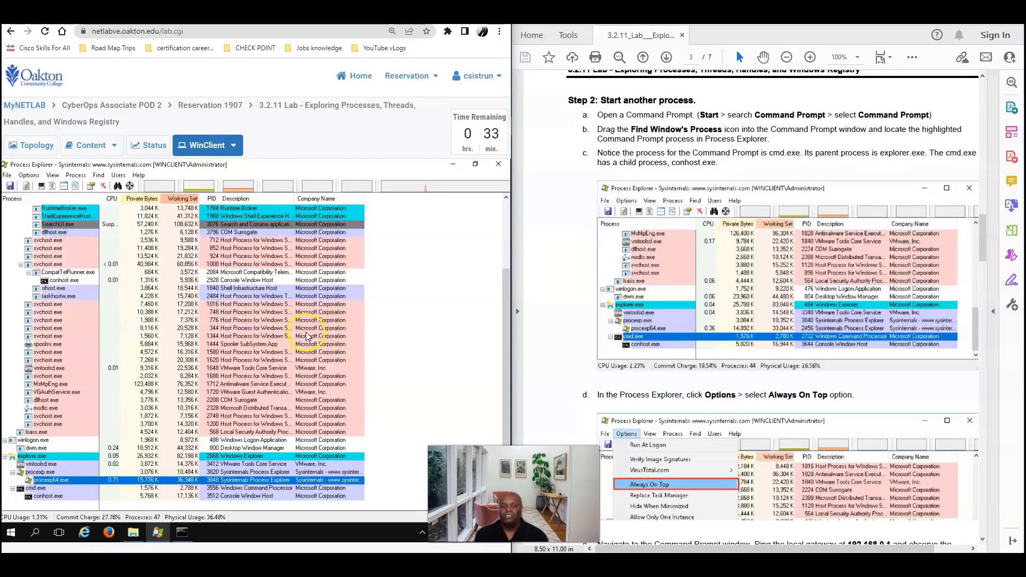
left_click(182, 537)
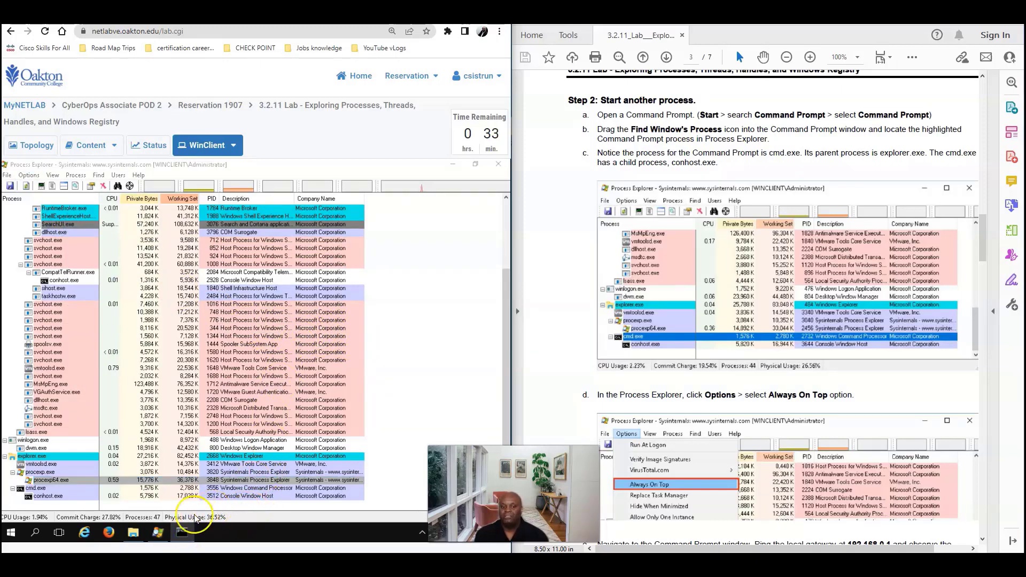
left_click(186, 534)
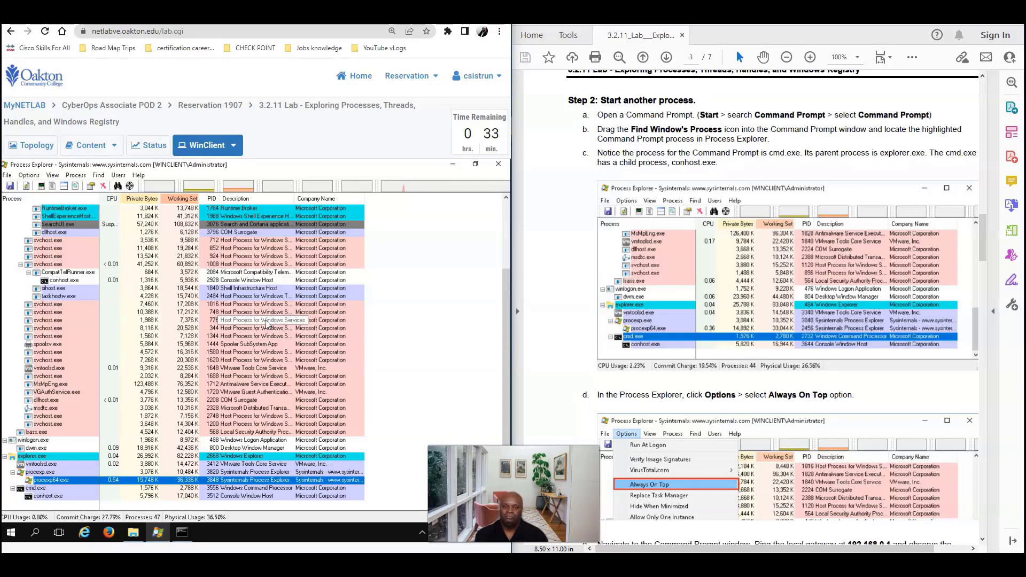
Restore Process Explorer, move it right of Command Prompt, and begin typing the ping command
left_click(475, 164)
left_click_drag(286, 188, 347, 199)
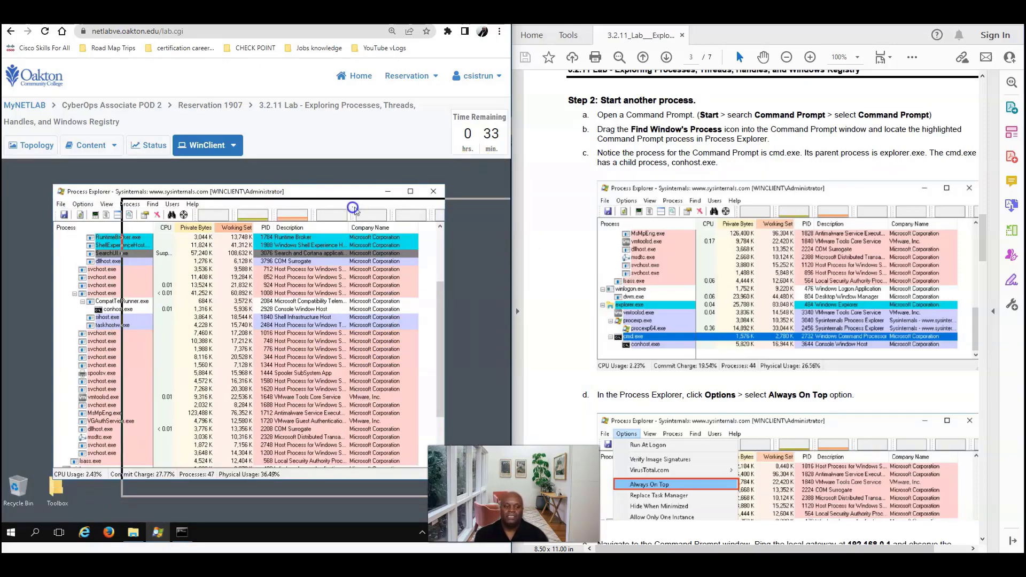
left_click(180, 533)
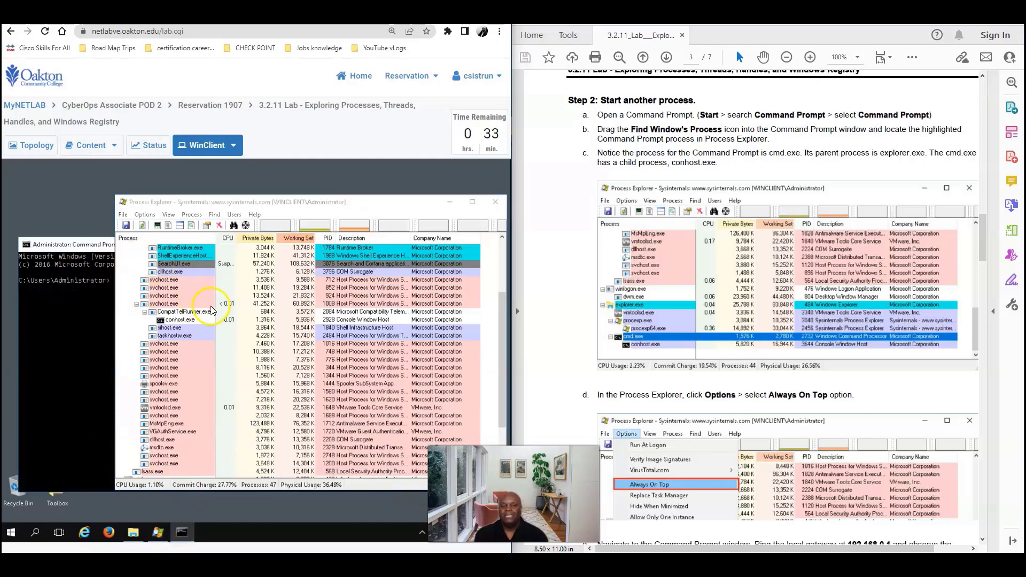
mouse_move(389, 206)
left_mouse_down()
mouse_move(310, 200)
mouse_move(312, 216)
mouse_move(373, 199)
left_mouse_up()
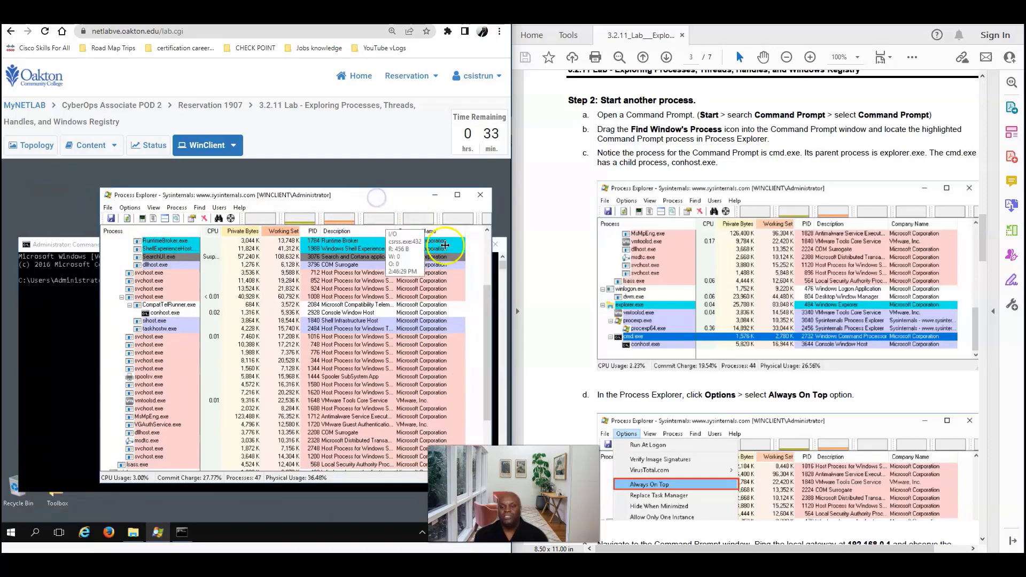
scroll(695, 333, "down", 6)
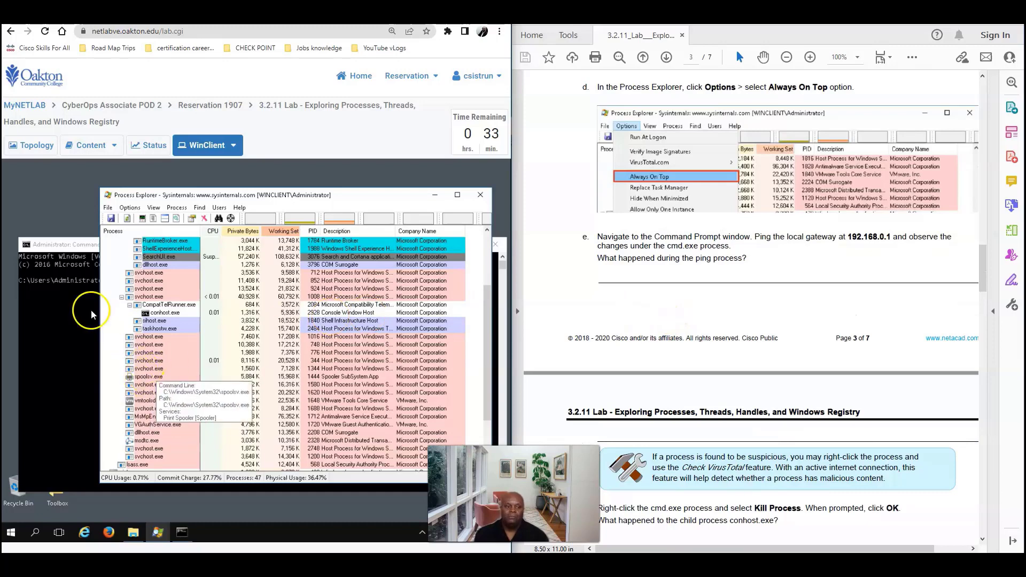
left_click_drag(302, 191, 369, 193)
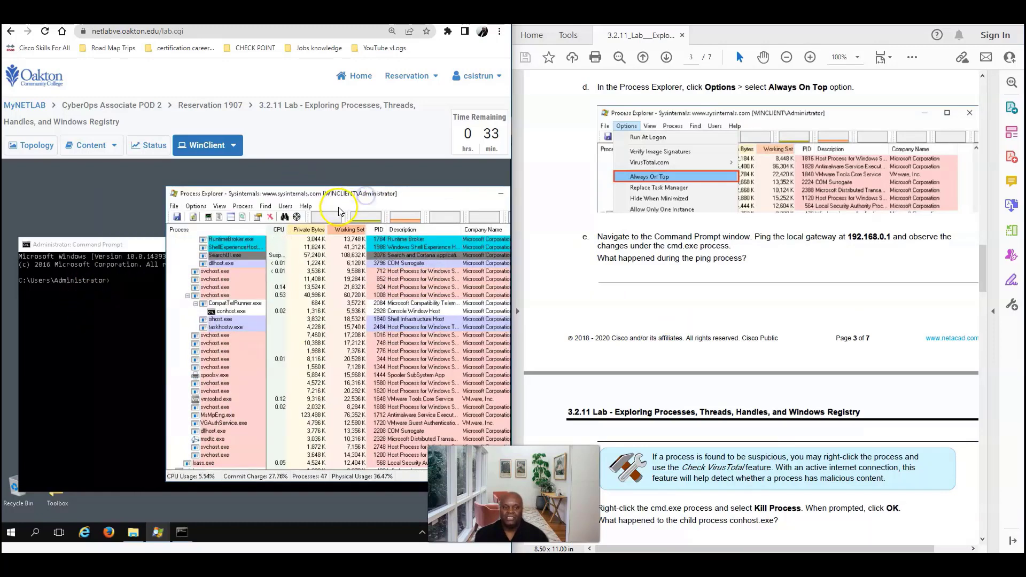
left_click(122, 276)
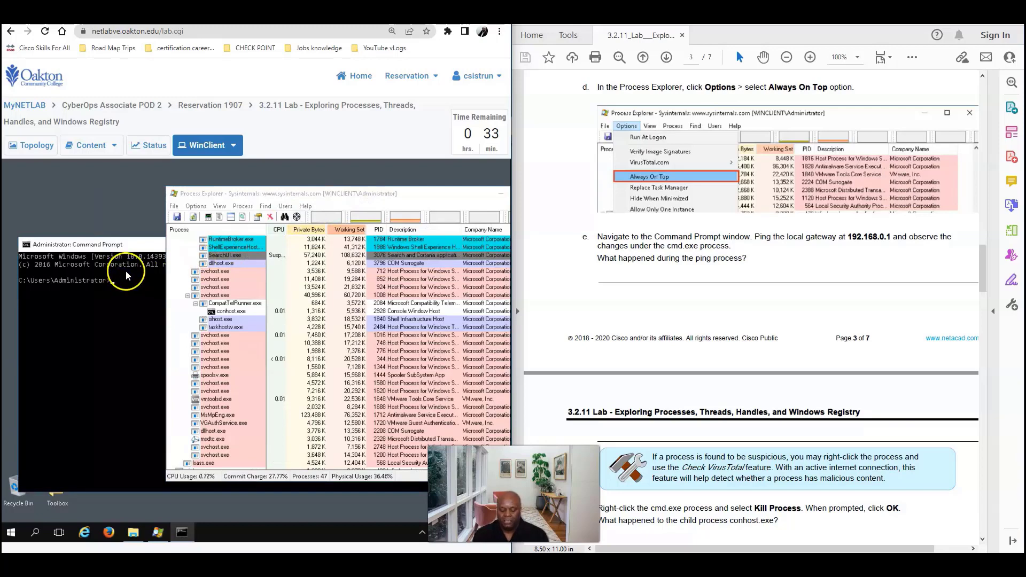
type("ping 192.168.0")
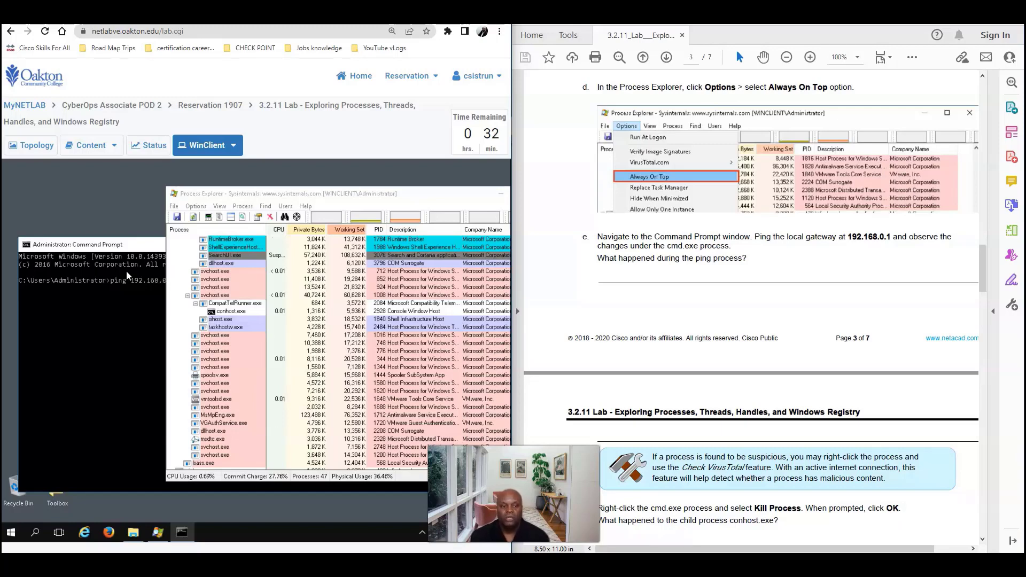
Run the ping to 192.168.0.1 twice, moving Process Explorer off the output
key("Return")
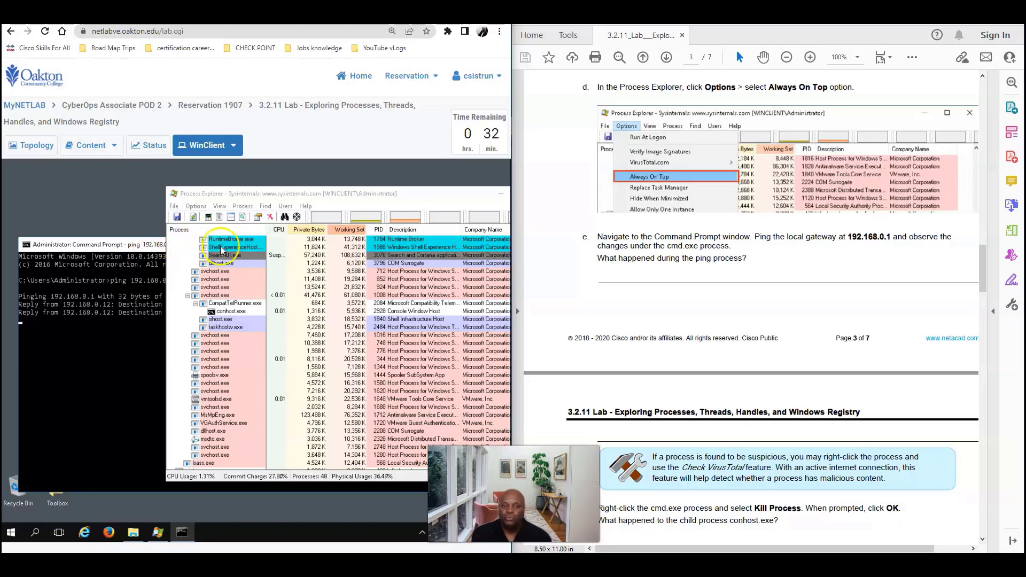
left_click(370, 193)
left_click_drag(369, 193, 267, 342)
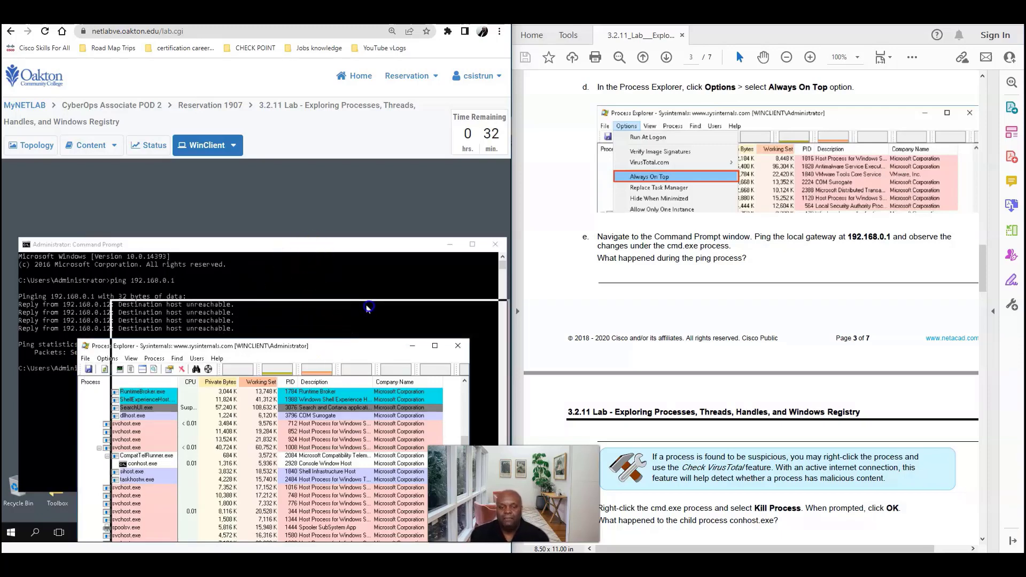
left_click_drag(361, 179, 379, 179)
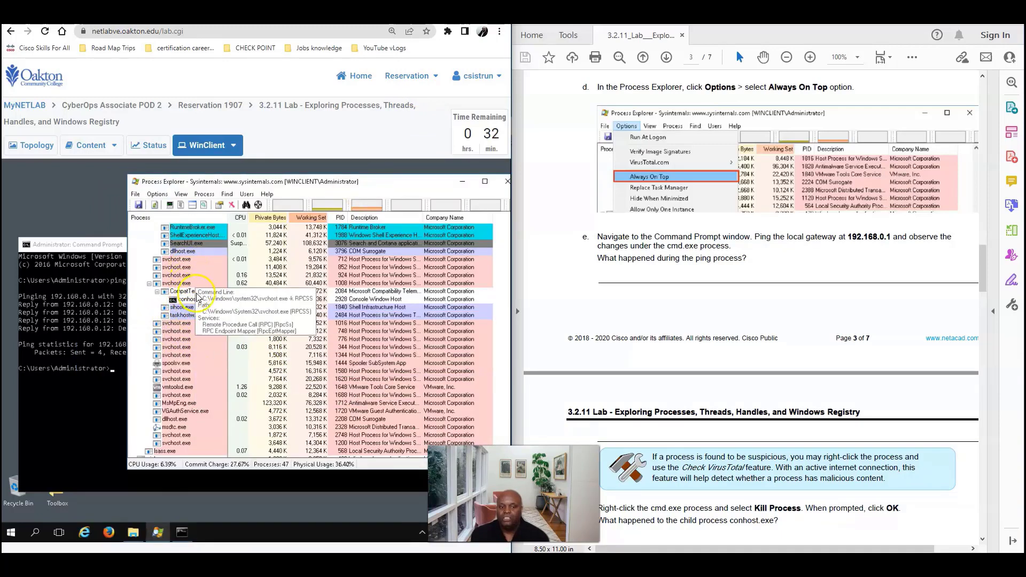
scroll(276, 317, "down", 3)
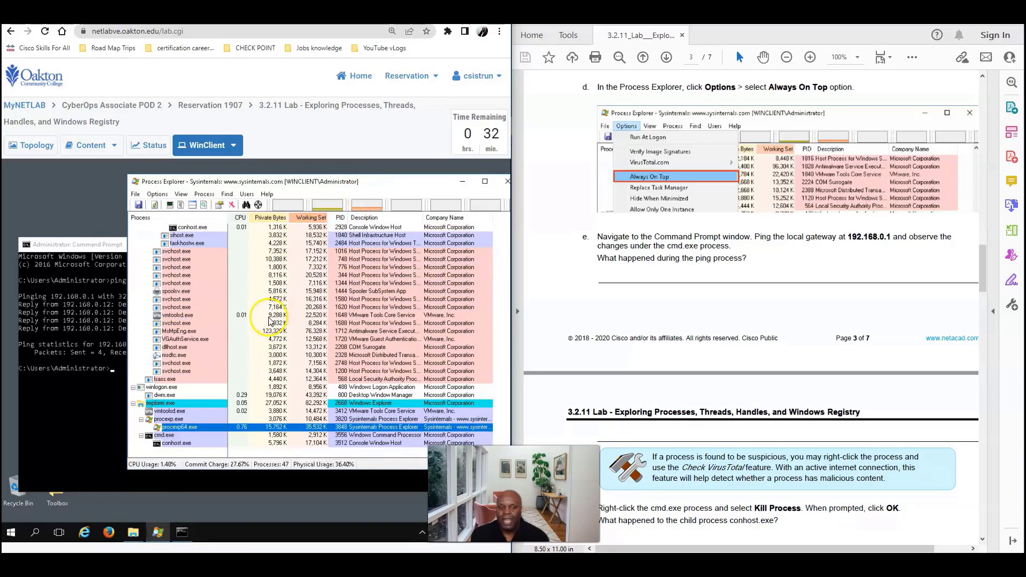
left_click(116, 368)
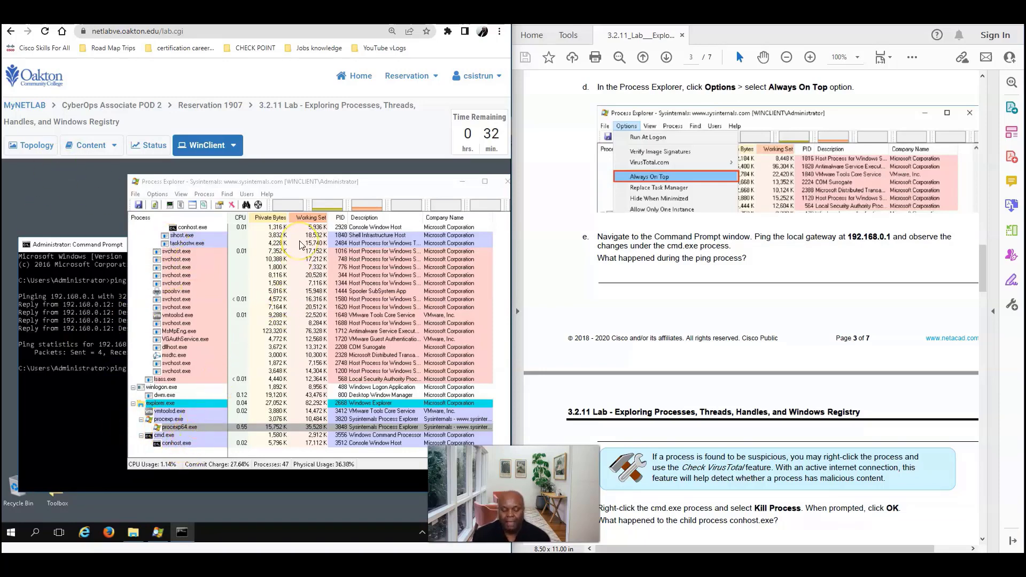
key("Return")
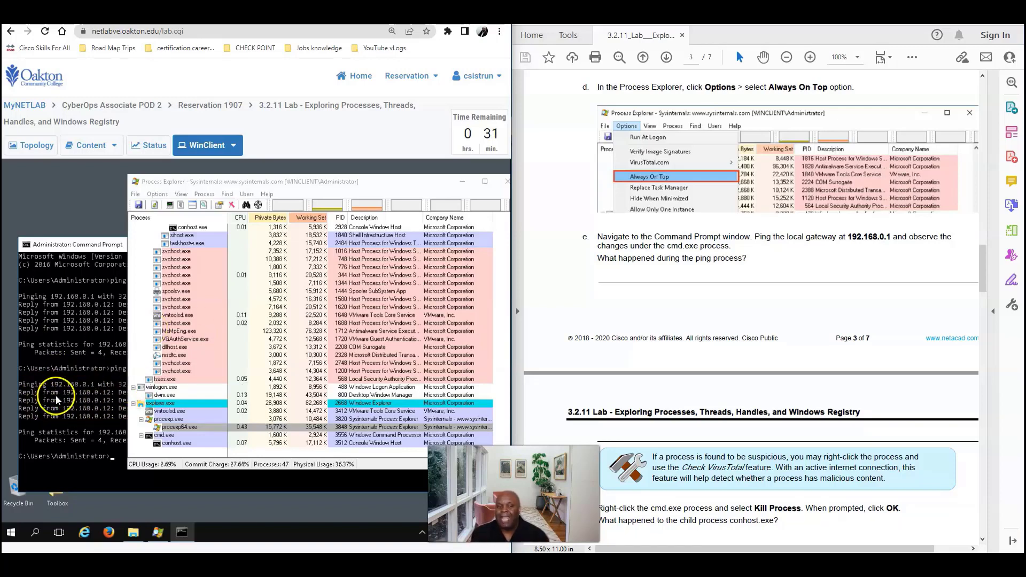
Turn off Always On Top for Process Explorer and scroll the handout to step f
left_click(157, 195)
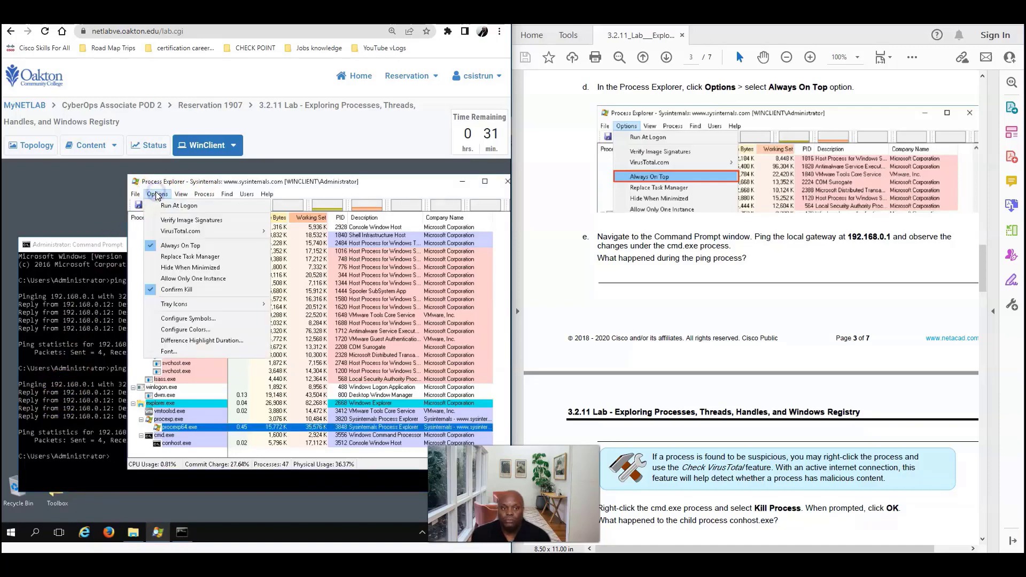
left_click(176, 247)
left_click(93, 244)
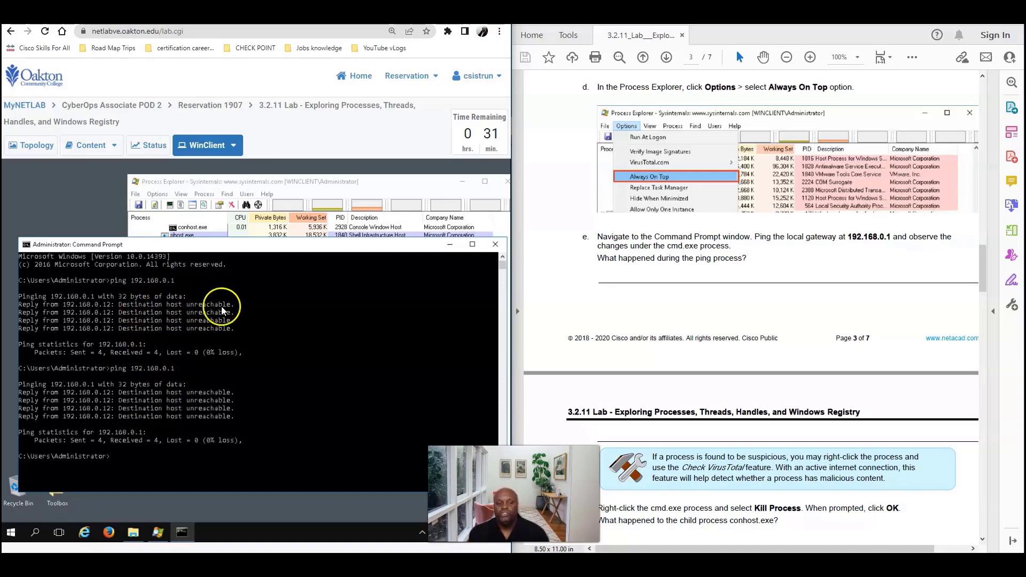
left_click(362, 182)
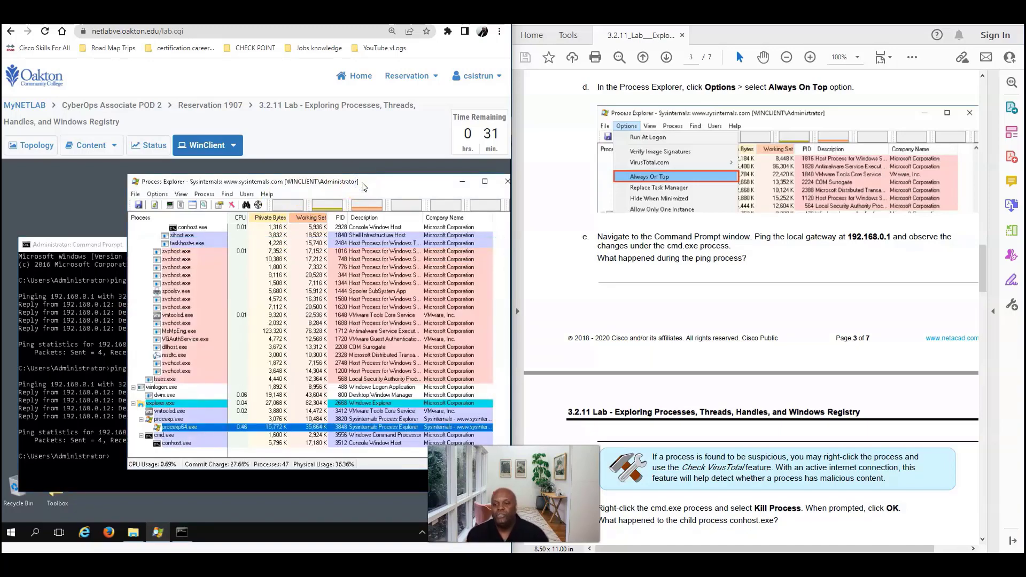
left_click(682, 244)
scroll(682, 285, "down", 3)
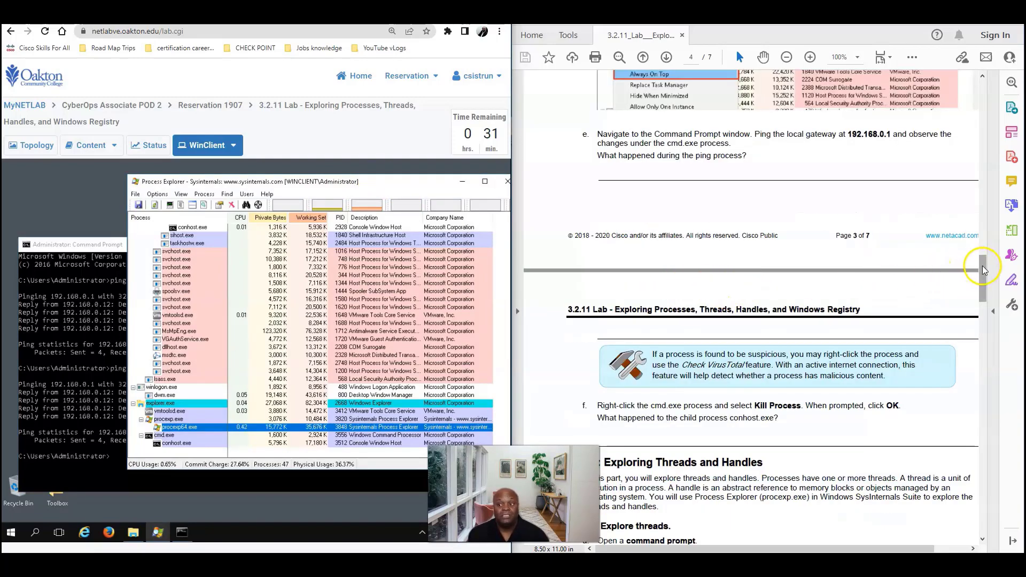
Kill the cmd.exe process in Process Explorer, then advance the handout to Part 2, Step 1
left_click_drag(982, 266, 977, 295)
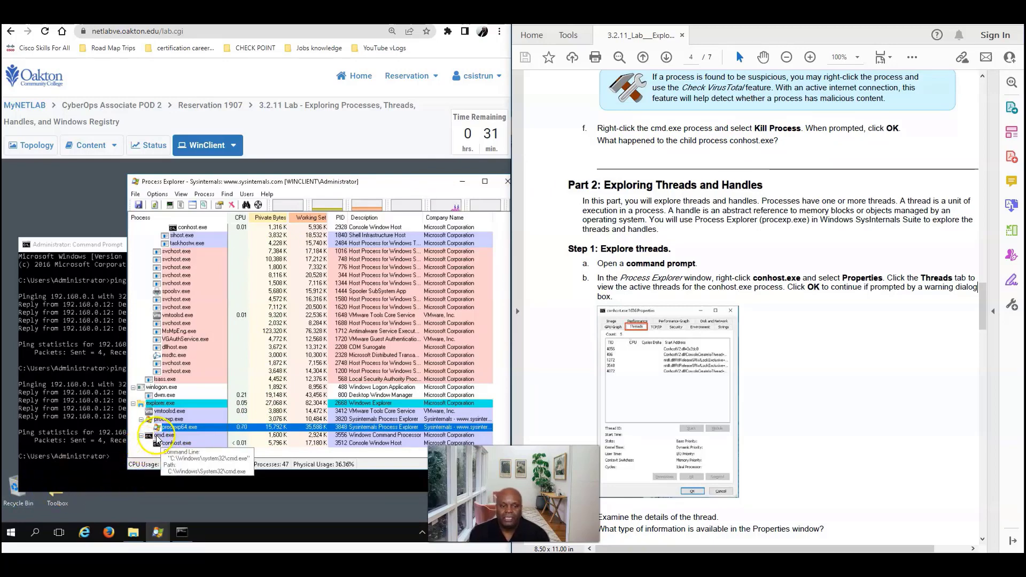
right_click(159, 434)
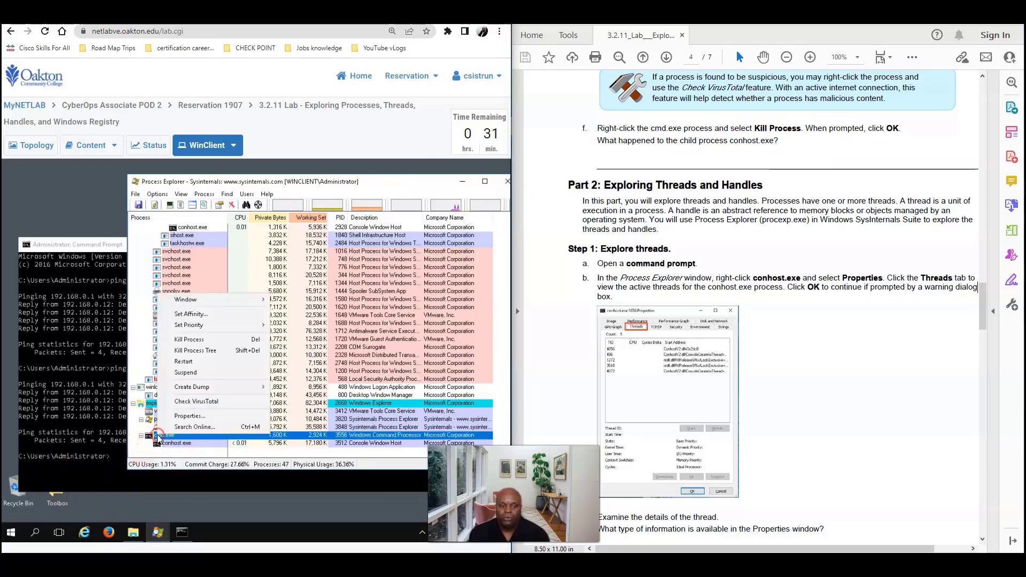
left_click(187, 340)
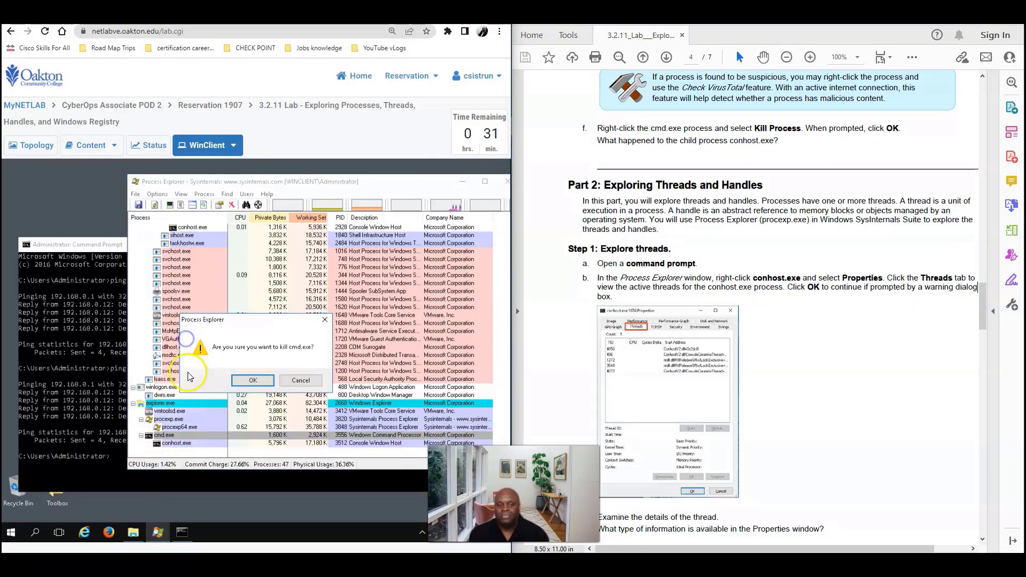
left_click(249, 380)
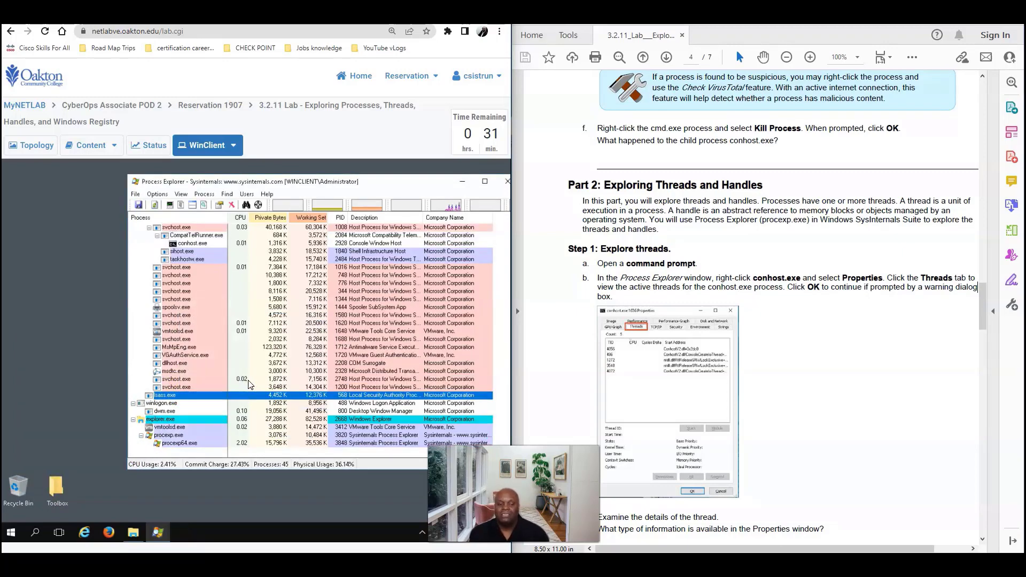
left_click(754, 499)
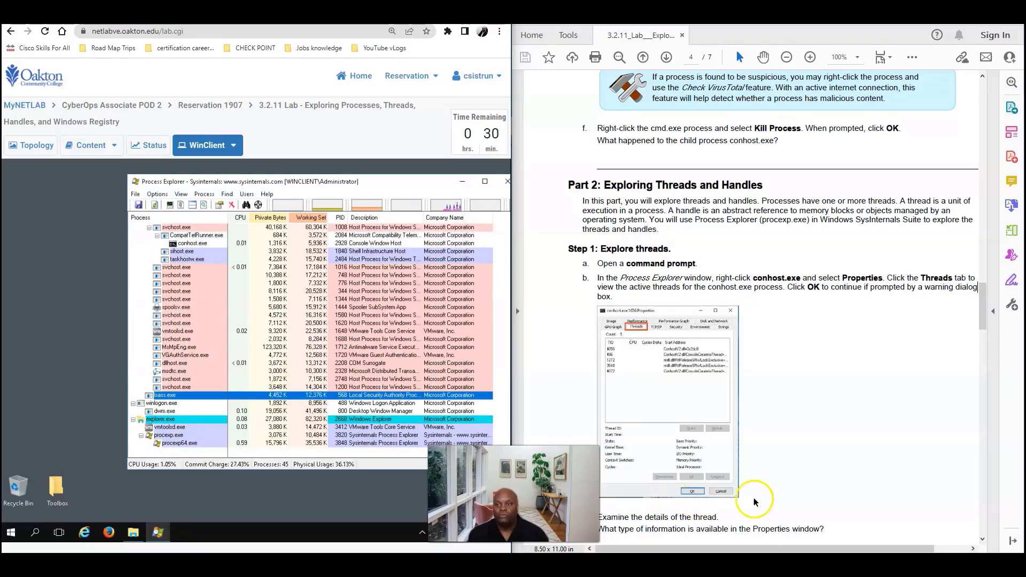
left_click_drag(982, 306, 968, 313)
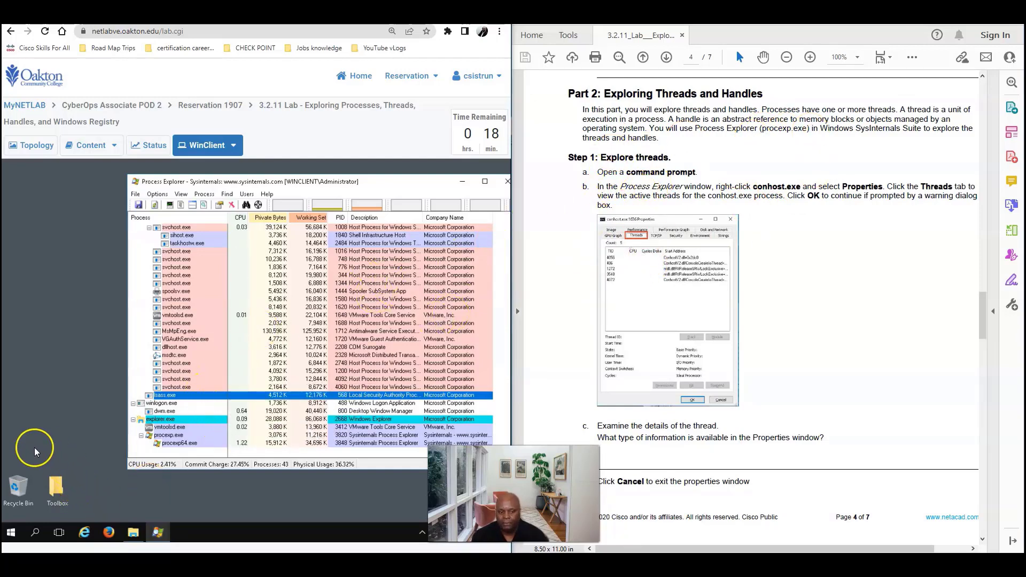
Launch a new Command Prompt and open the Properties of its conhost.exe child process
left_click(33, 530)
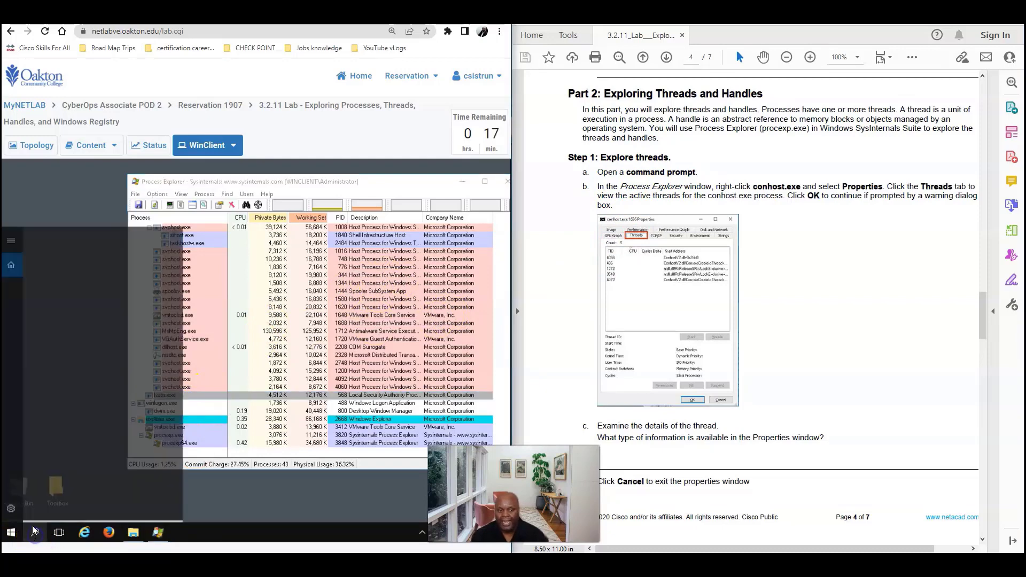
type("cmd")
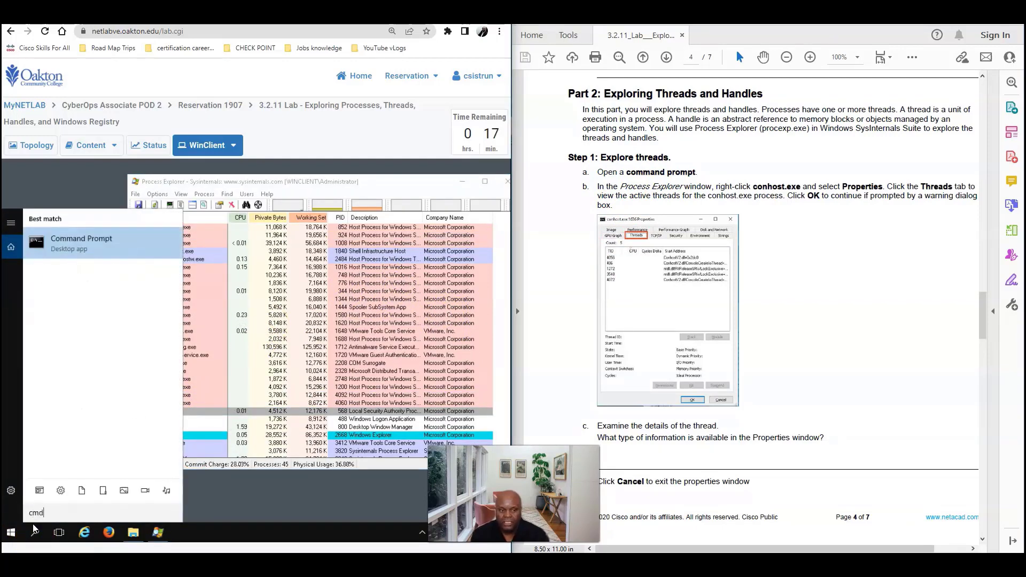
key("Return")
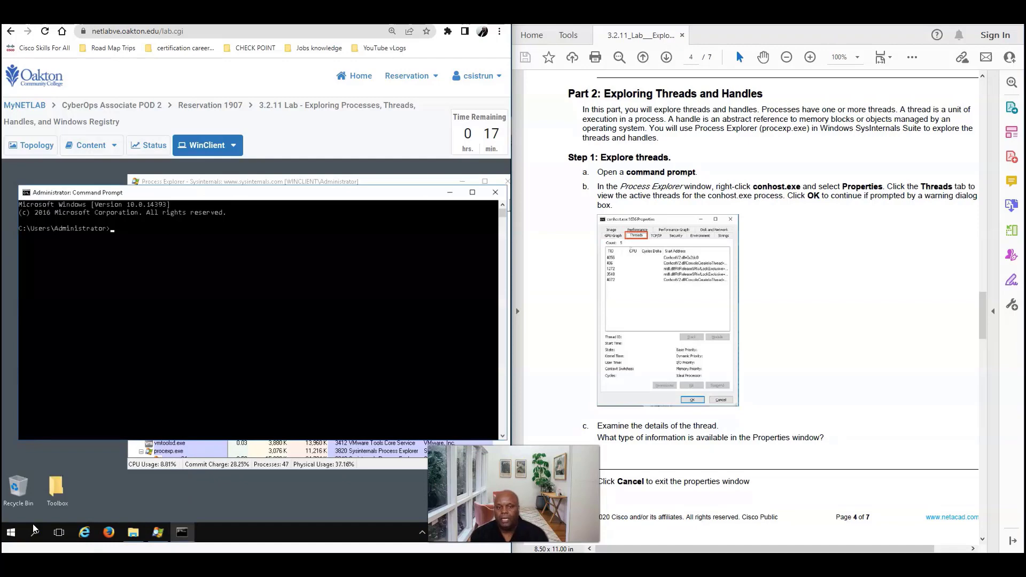
left_click(298, 181)
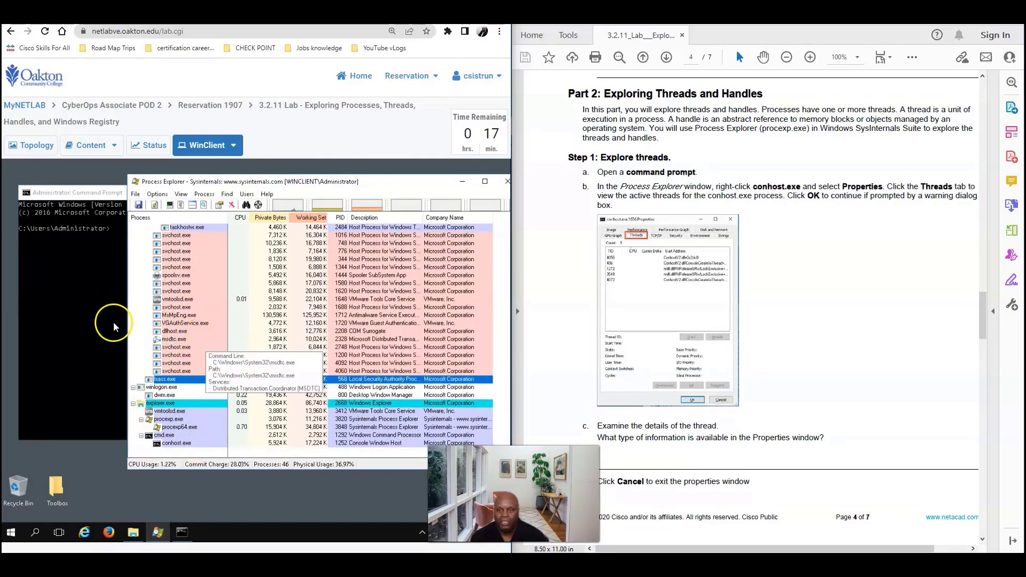
left_click(178, 444)
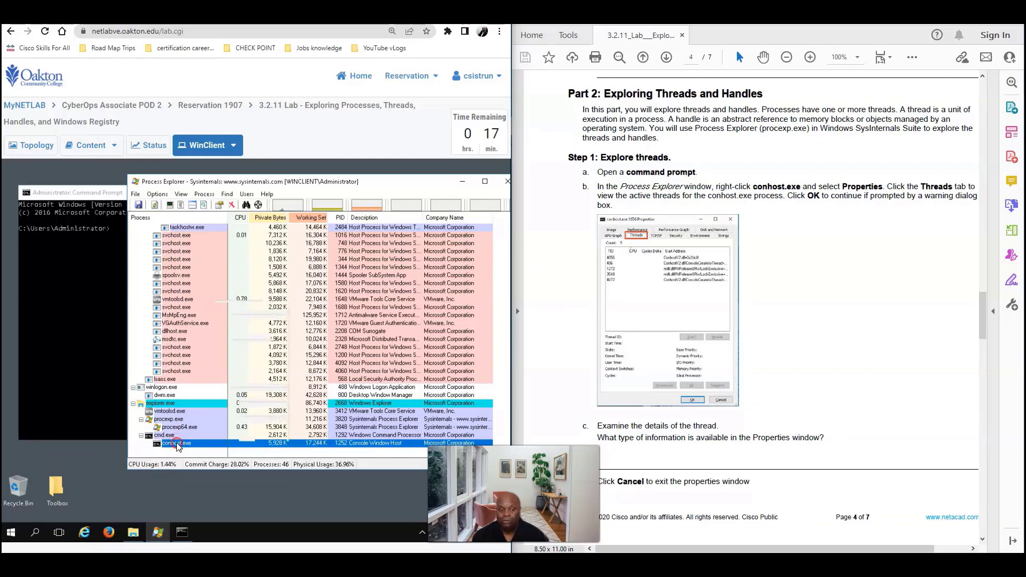
right_click(178, 443)
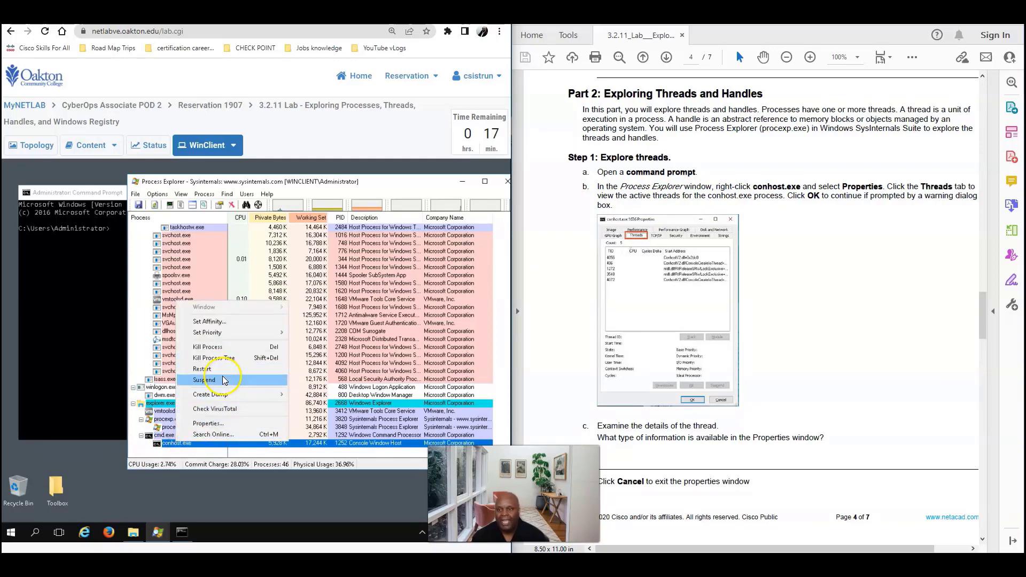
left_click(212, 423)
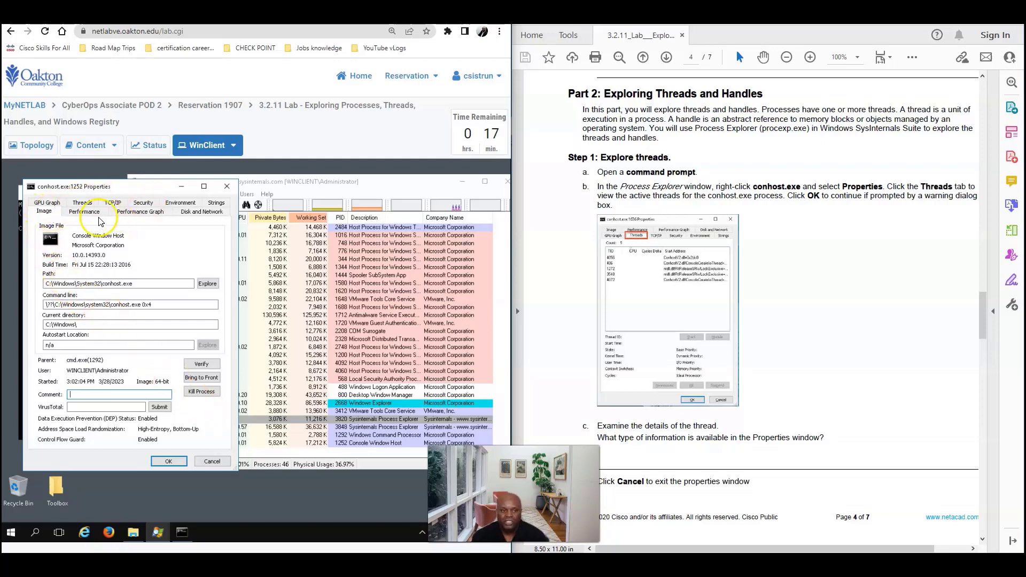
Browse conhost.exe's Performance, Performance Graph, Disk and Network, Threads and TCP/IP tabs
left_click(84, 212)
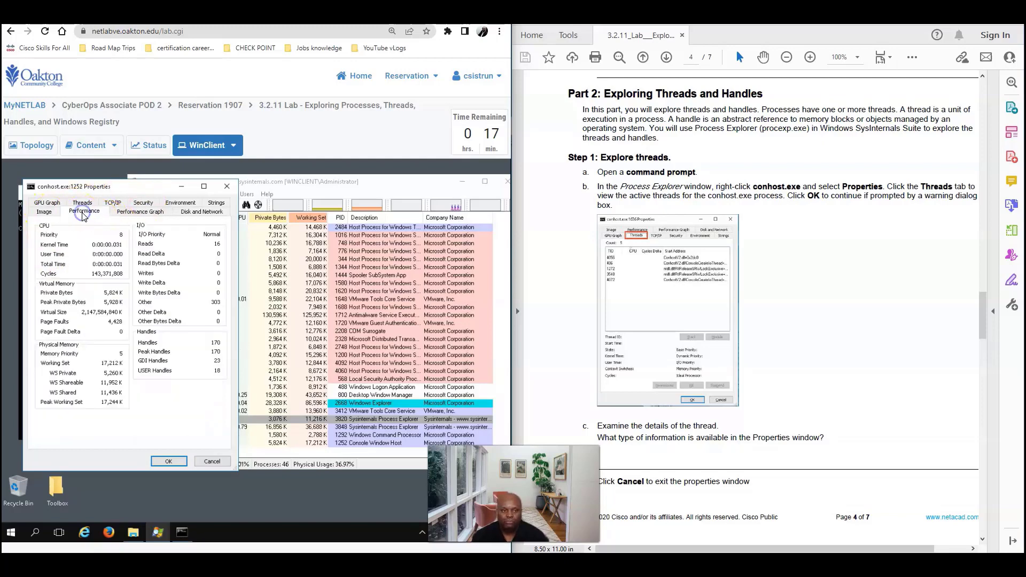
left_click(124, 213)
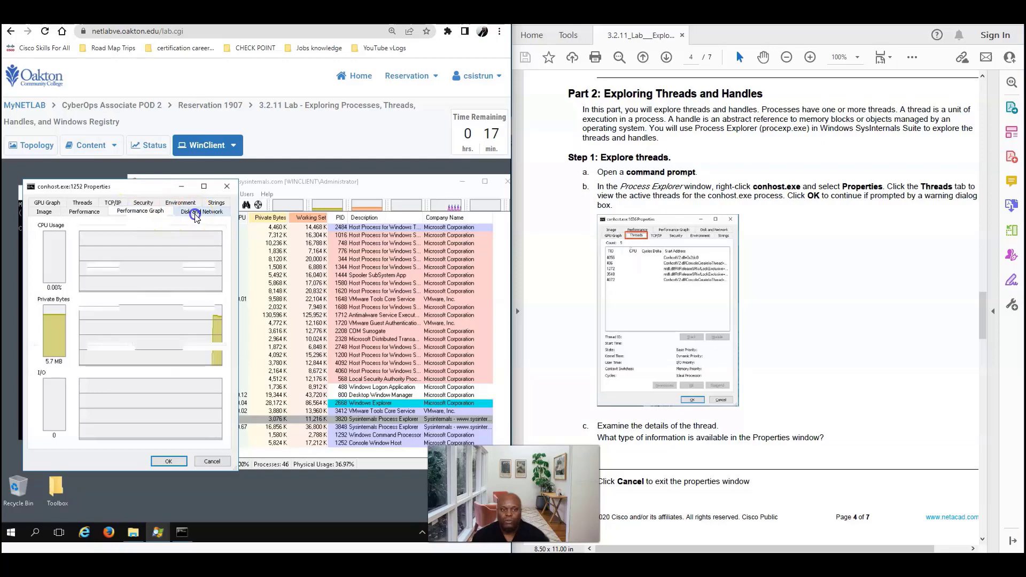
left_click(199, 211)
left_click(81, 204)
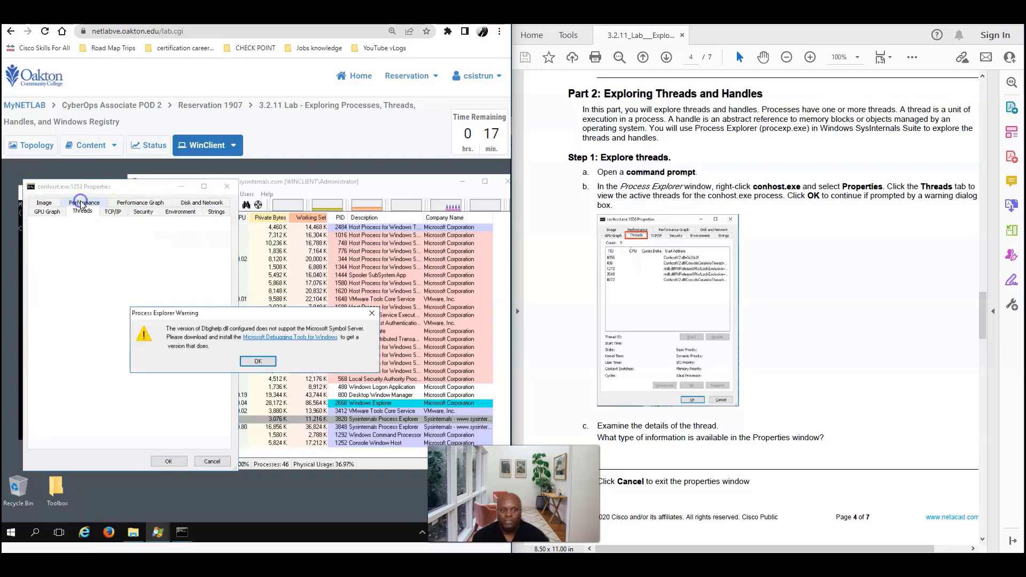
key("Return")
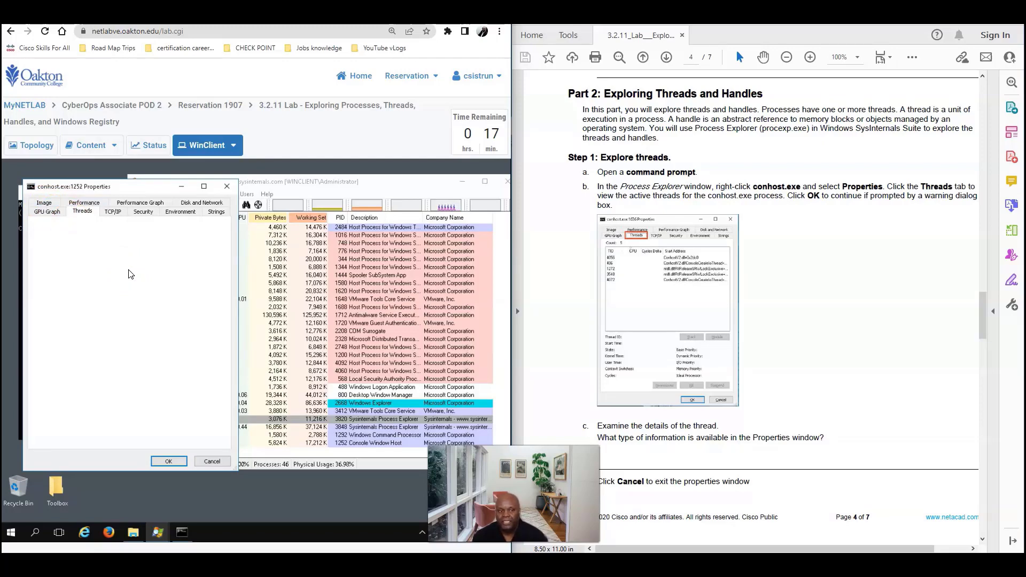
left_click(114, 212)
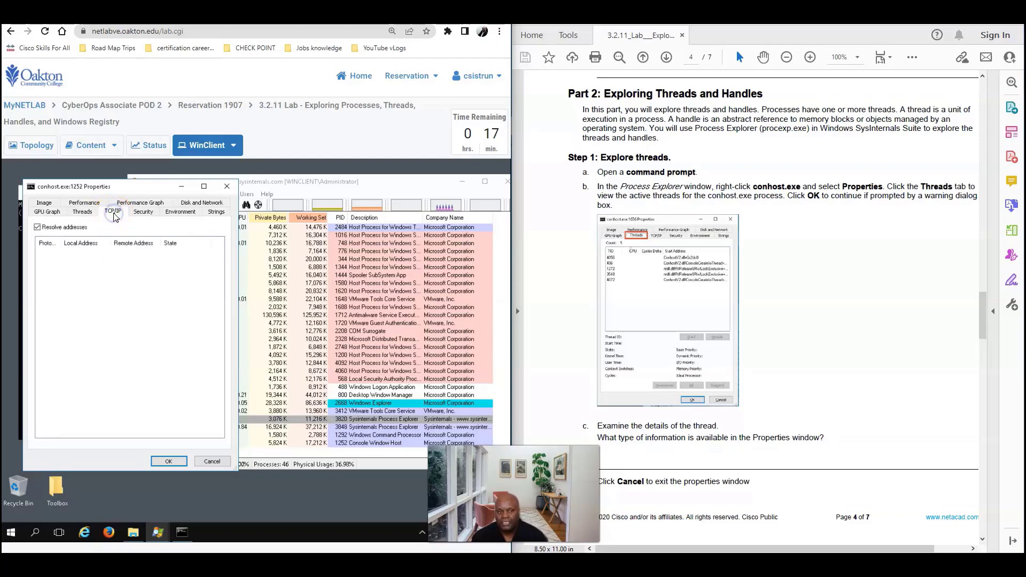
left_click(81, 212)
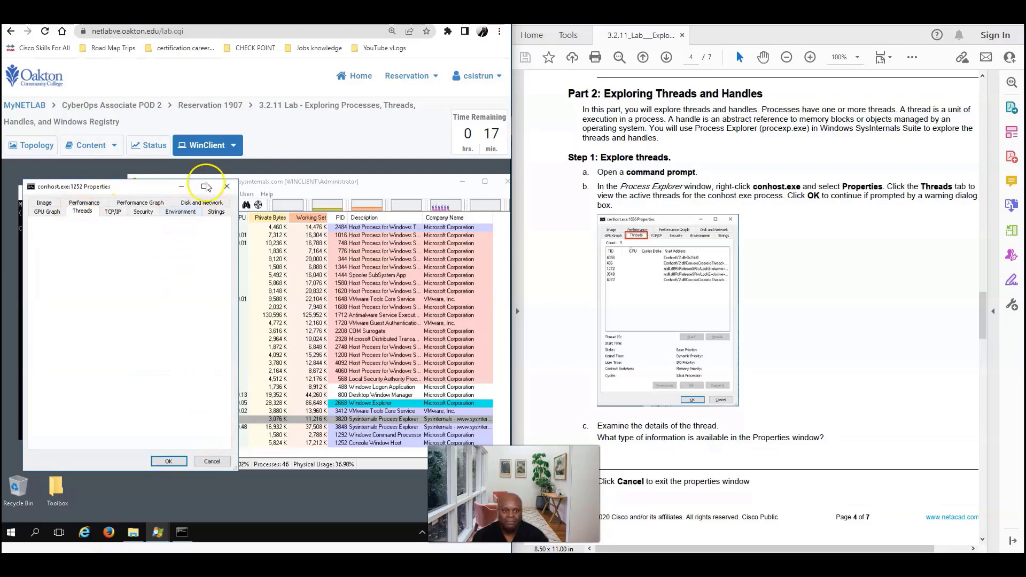
left_click(181, 187)
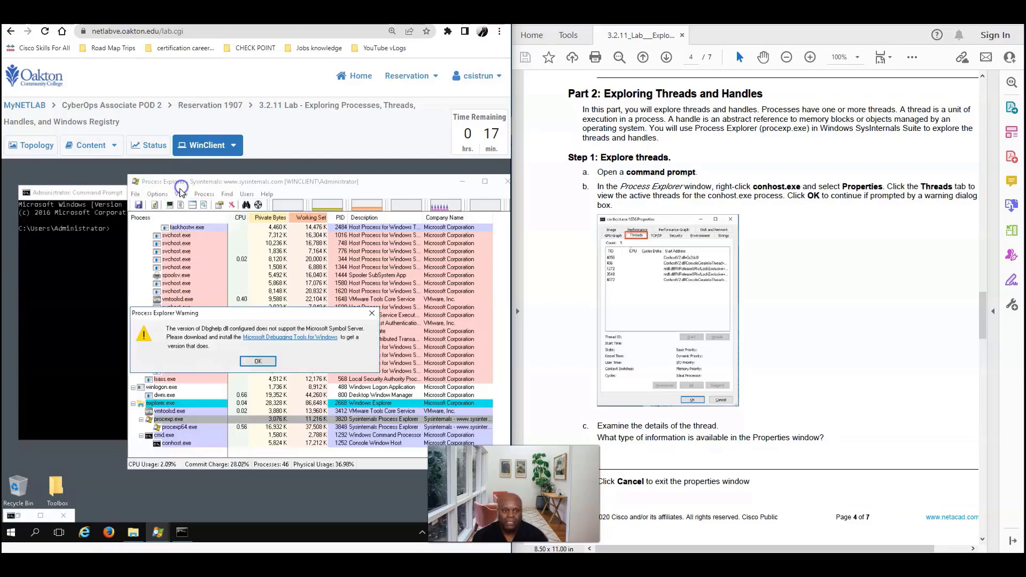
left_click(255, 361)
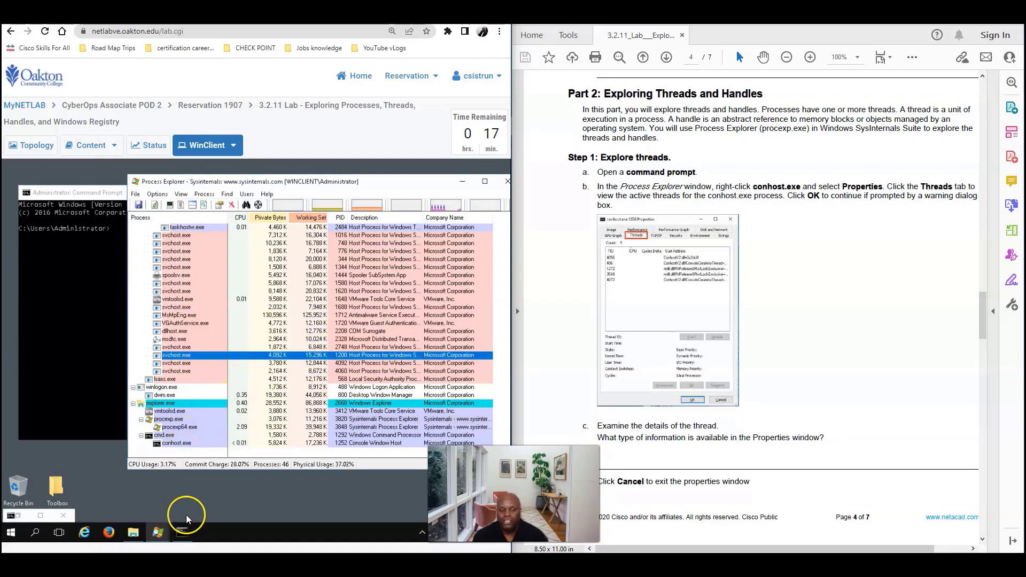
left_click(39, 515)
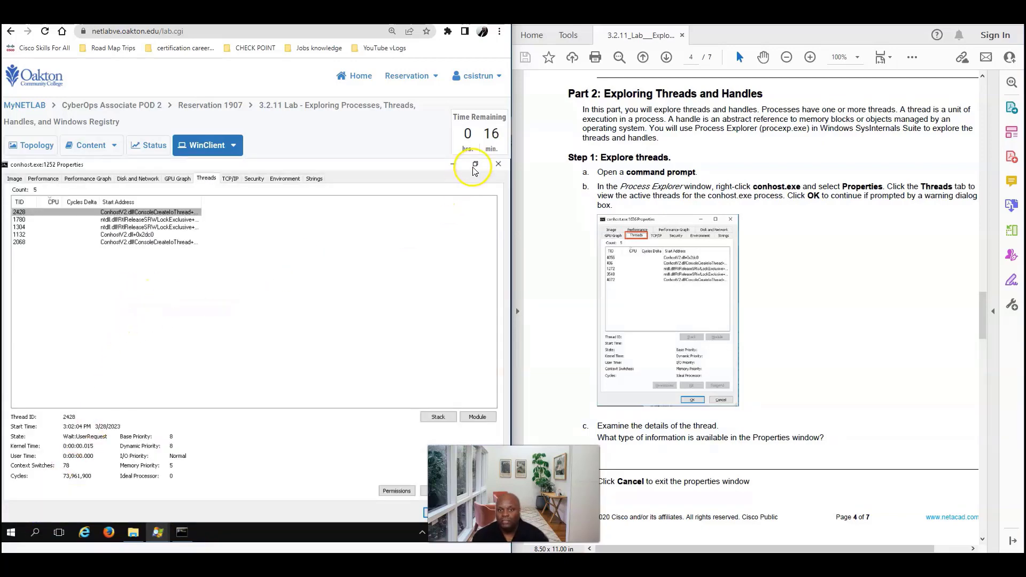
Un-maximize the conhost.exe Properties window and select its first thread on the Threads tab
left_click(475, 163)
left_click(114, 332)
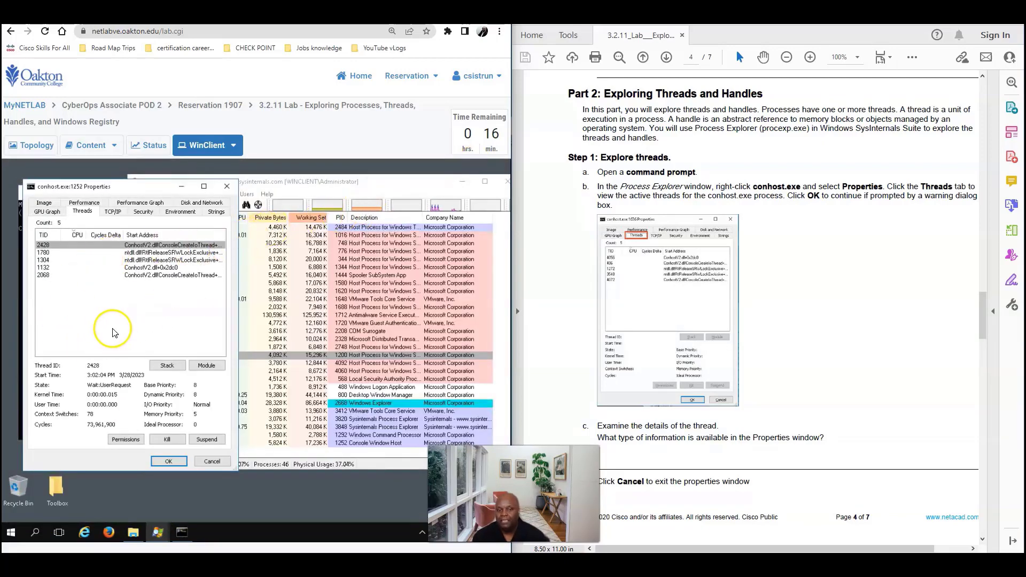
left_click(196, 336)
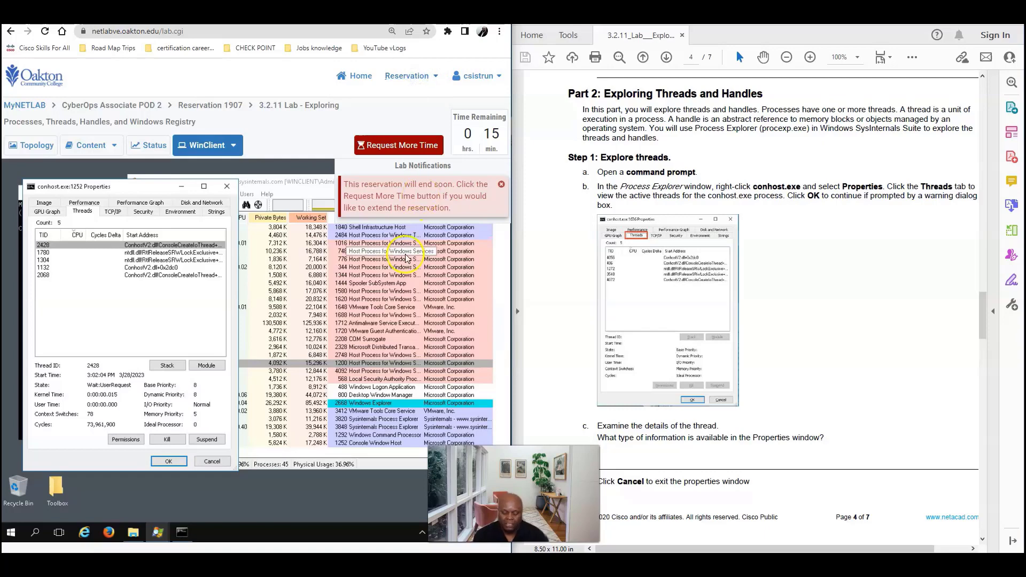
left_click(404, 77)
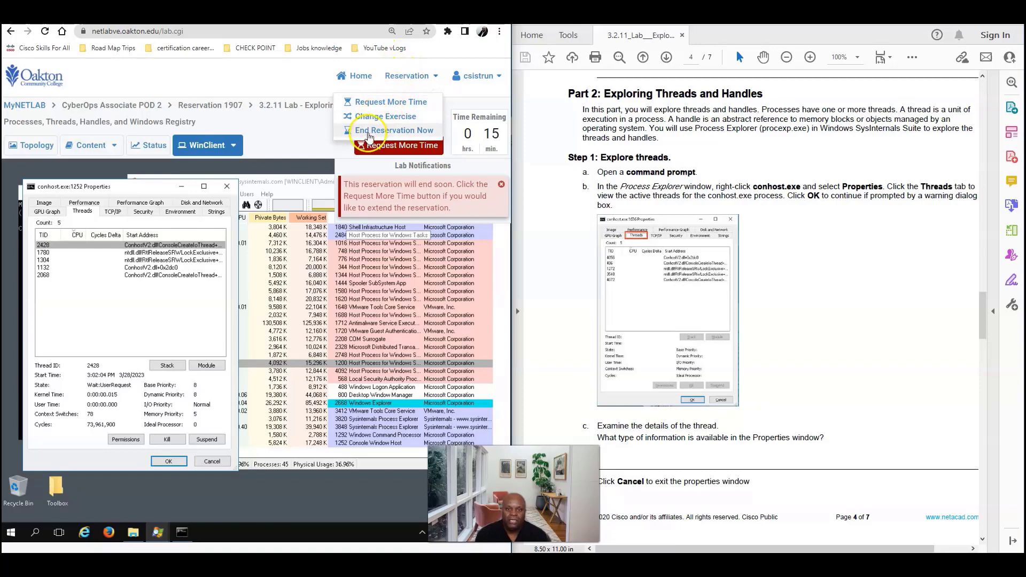
left_click(377, 104)
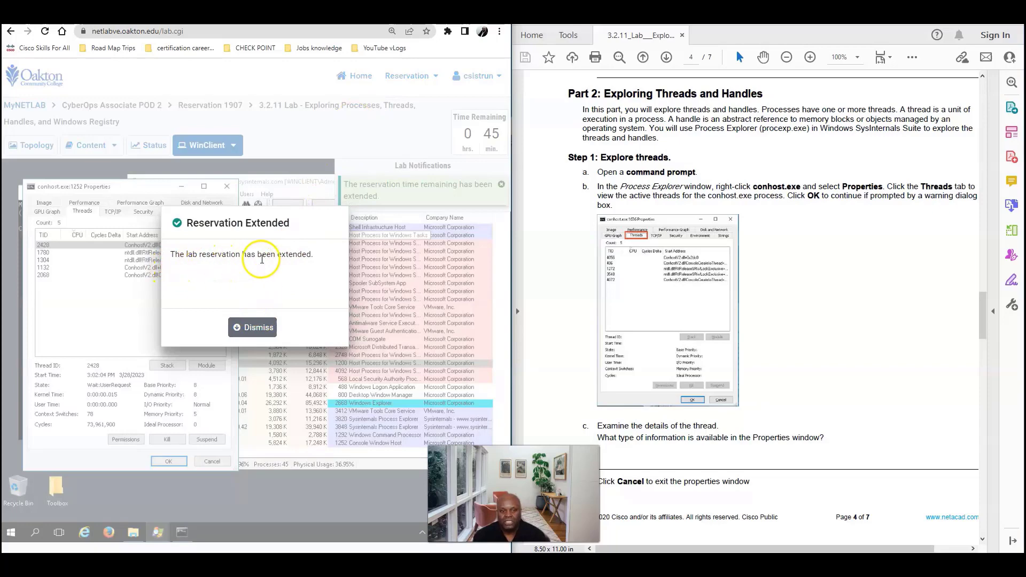
left_click(259, 326)
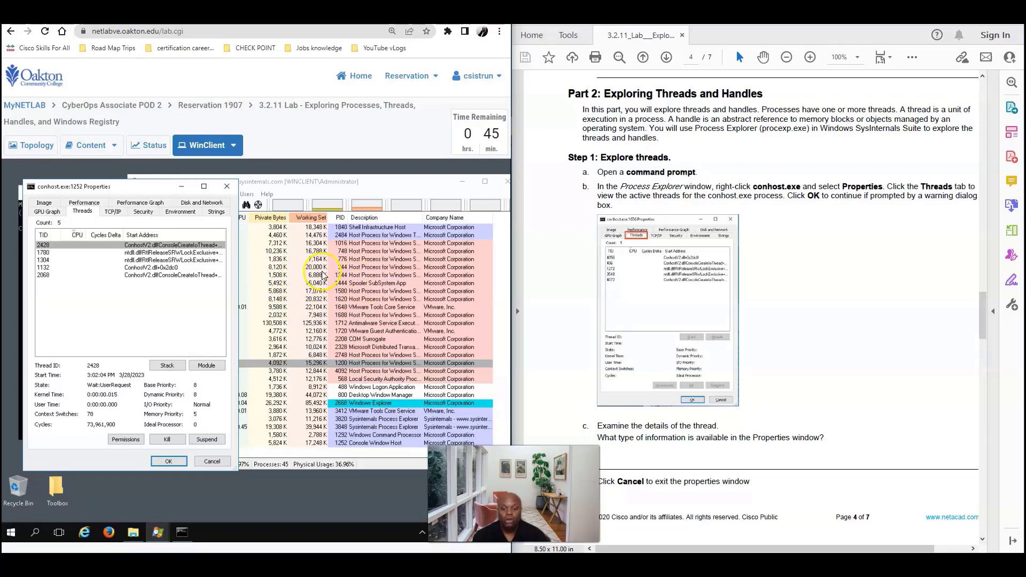
left_click(413, 81)
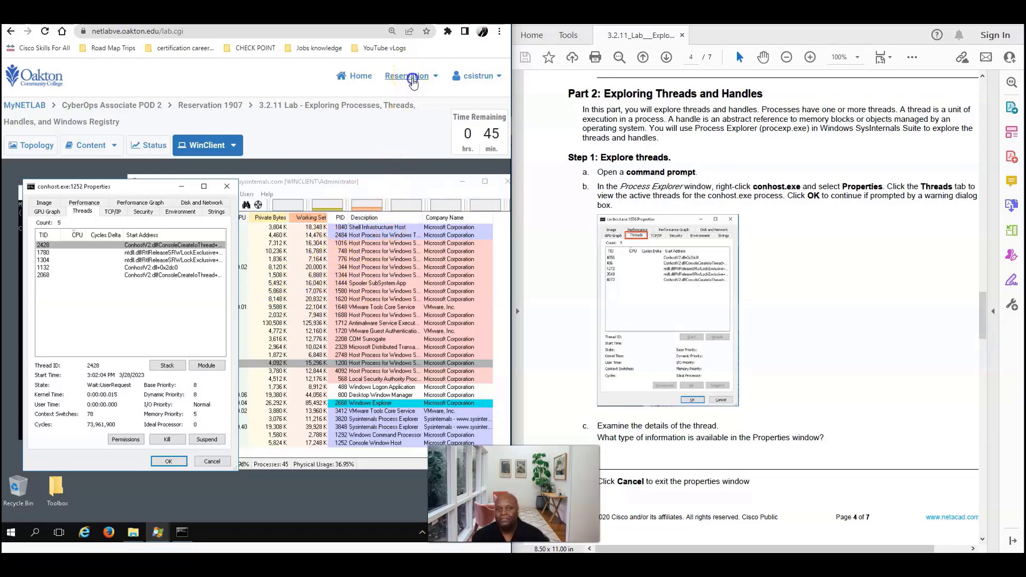
left_click(412, 82)
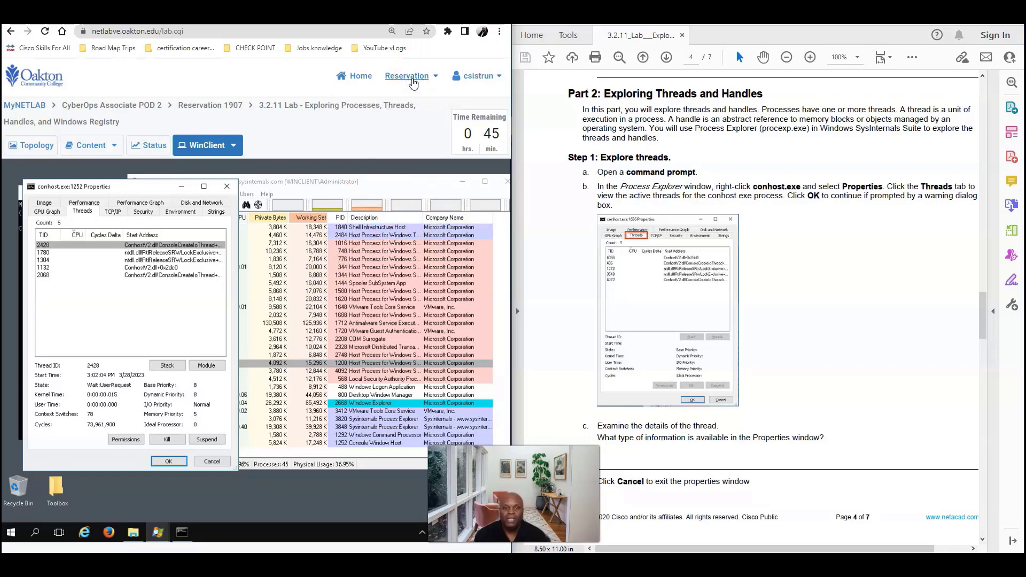
left_click(412, 81)
left_click(413, 81)
left_click(413, 81)
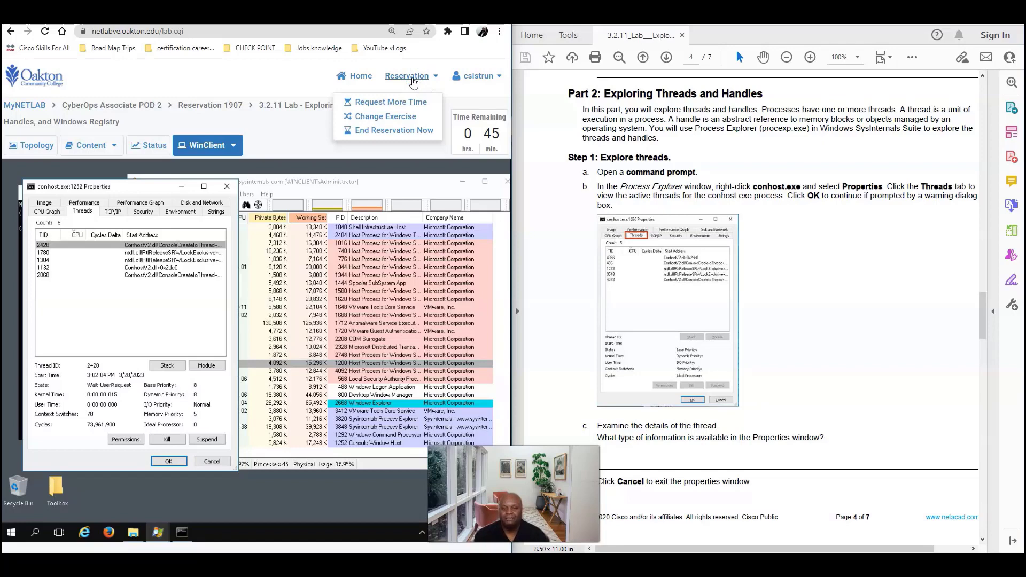
left_click(293, 142)
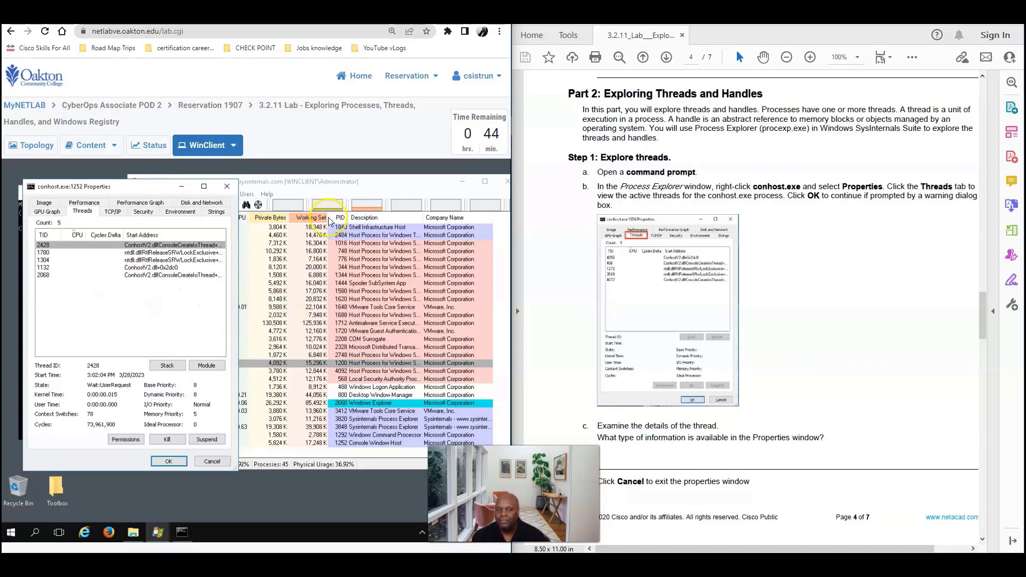
Cancel the conhost.exe properties dialog and move Process Explorer fully into view
left_click(360, 184)
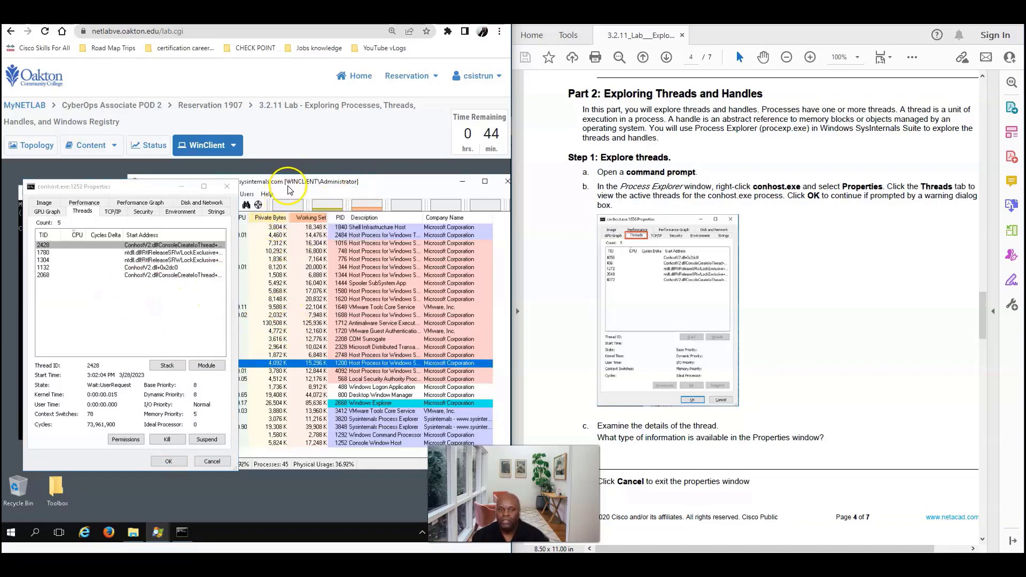
left_click_drag(304, 186, 331, 186)
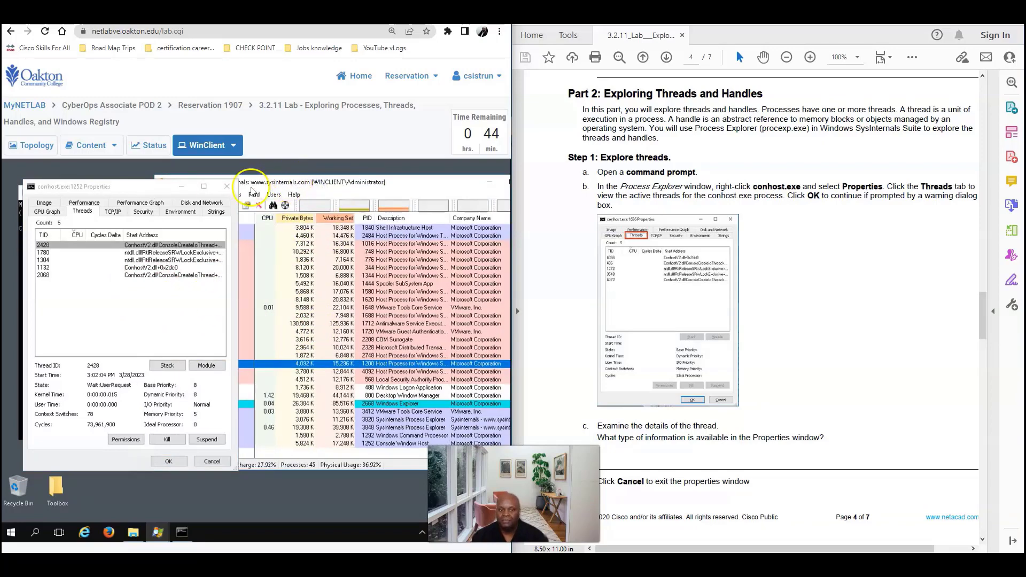
scroll(720, 315, "down", 5)
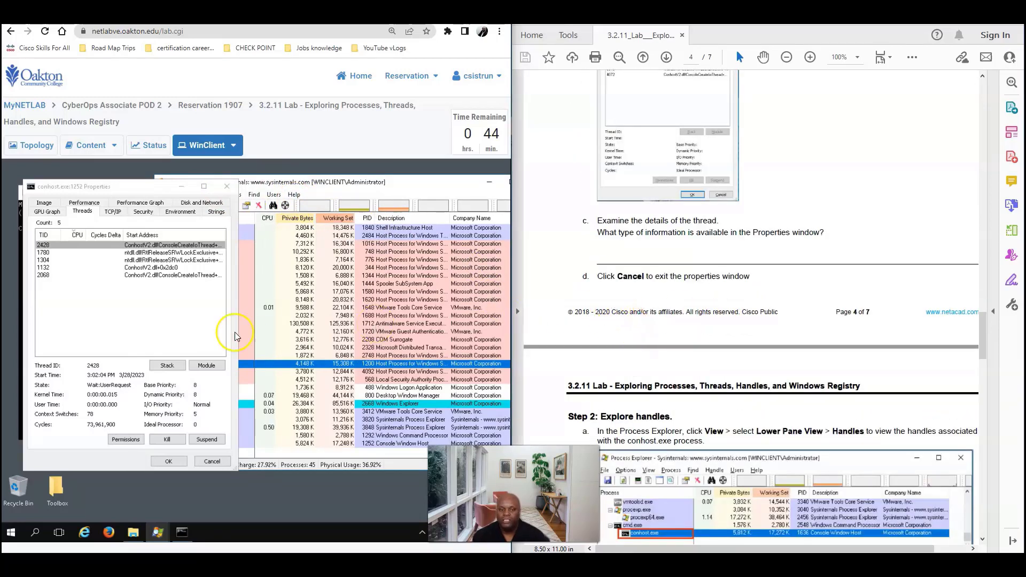
left_click(209, 461)
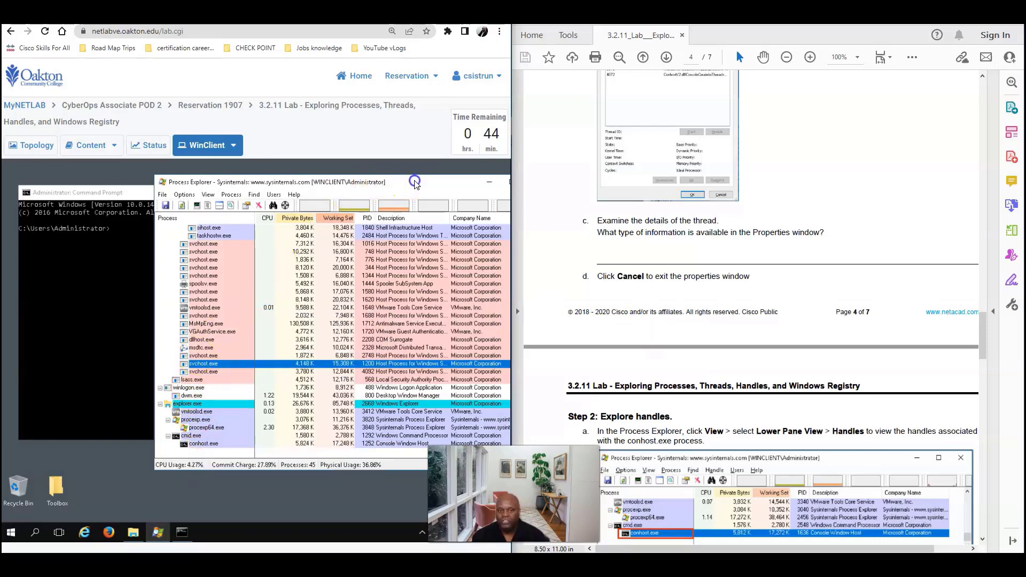
left_click_drag(412, 181, 339, 177)
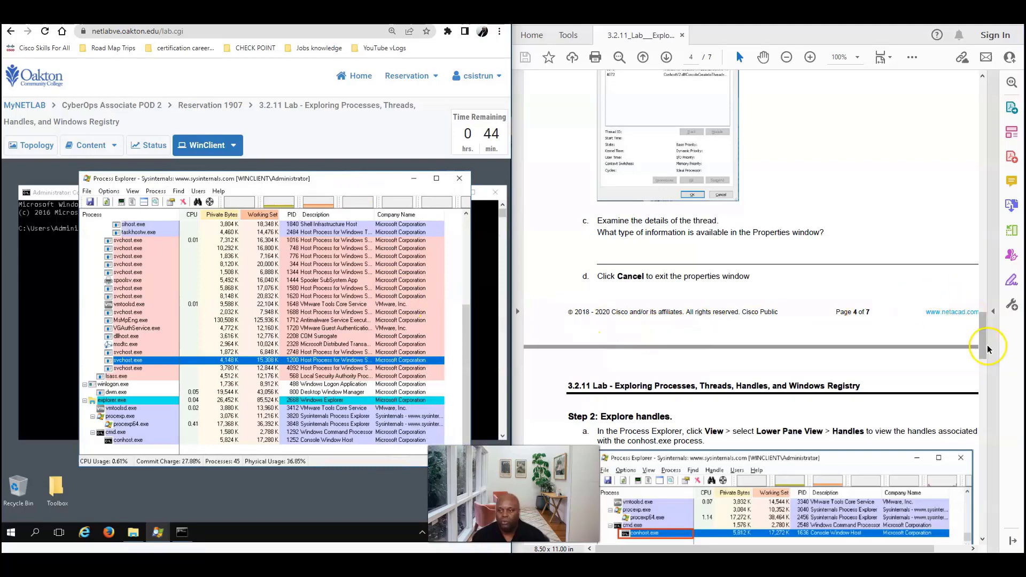
left_click_drag(982, 339, 977, 366)
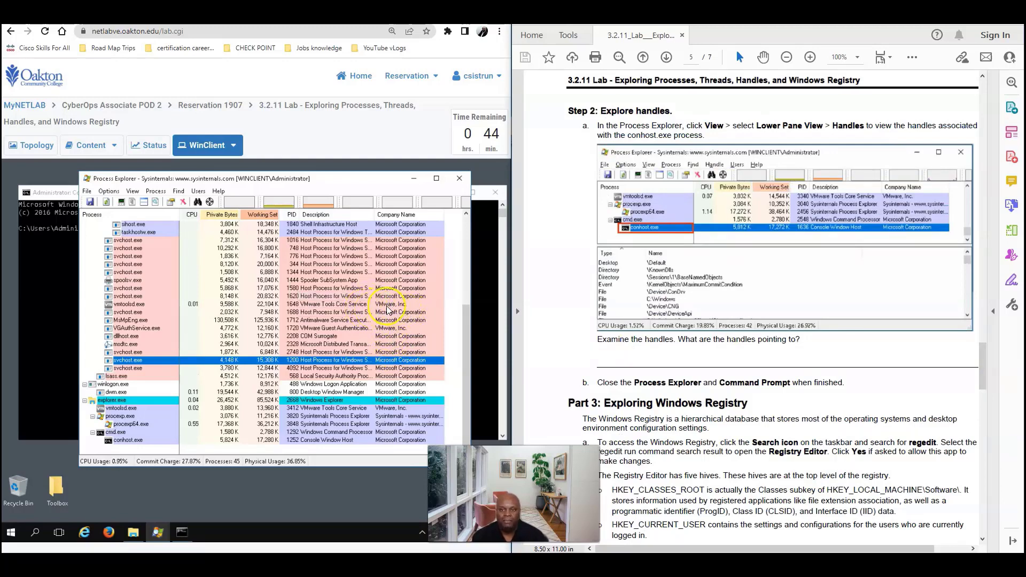
Turn on View > Lower Pane View > Handles and scroll through the listed handles
left_click(133, 191)
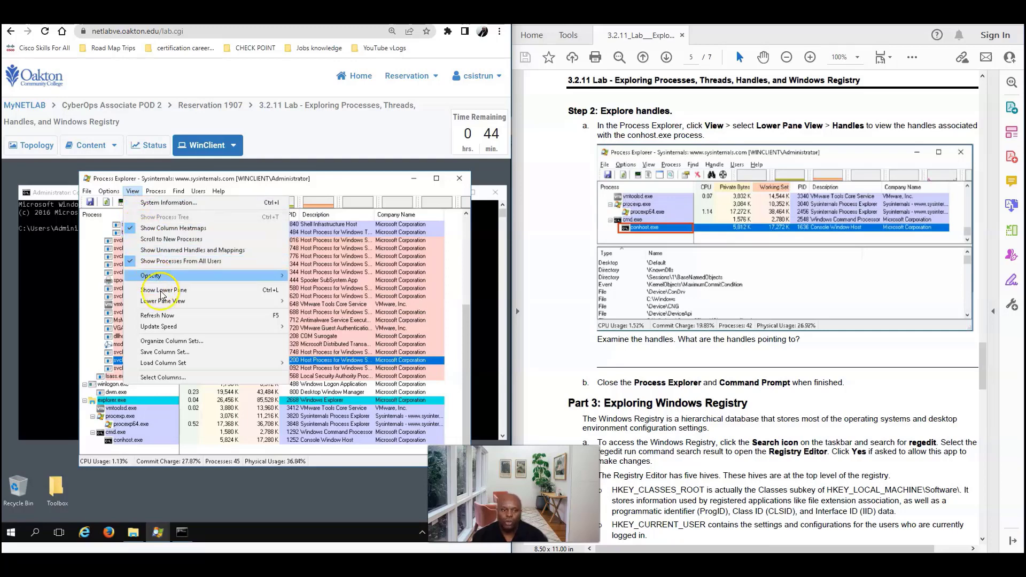
mouse_move(159, 306)
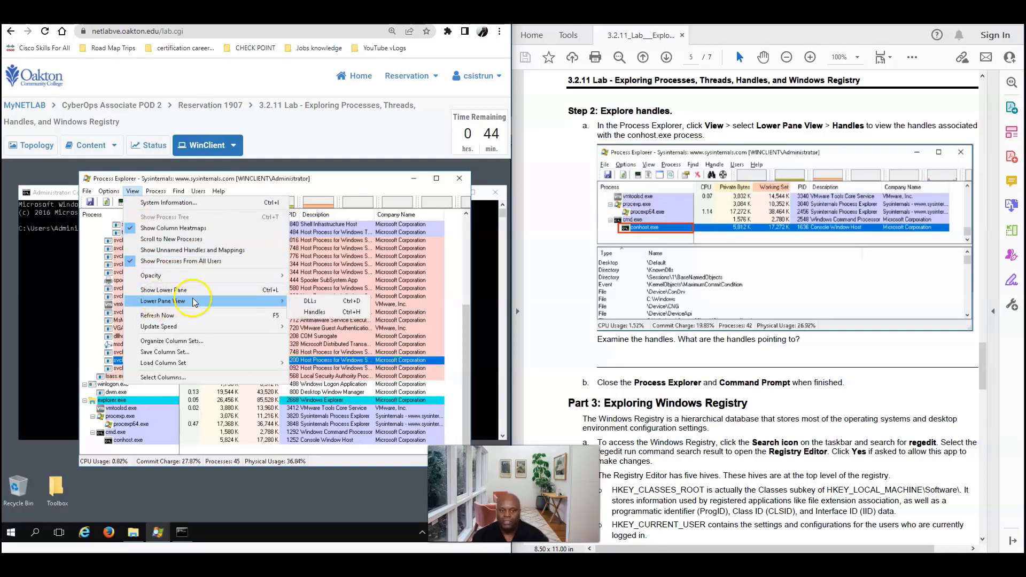
left_click(319, 314)
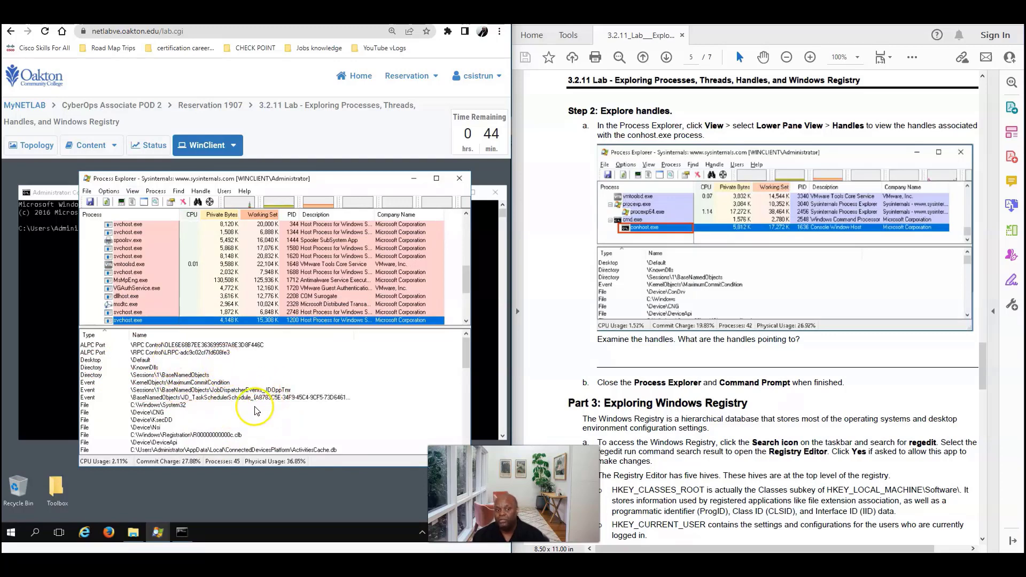
scroll(265, 278, "down", 3)
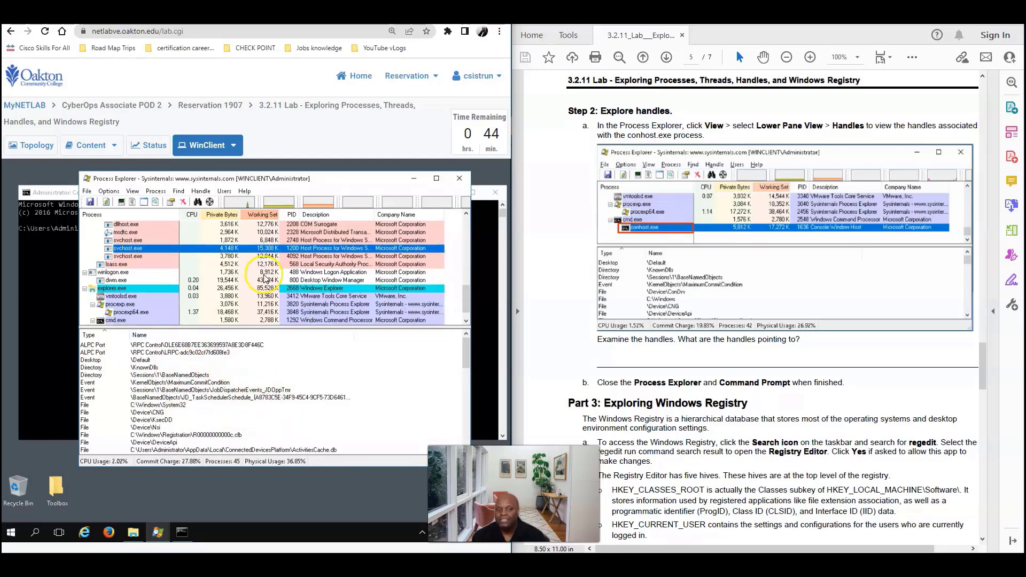
scroll(264, 280, "down", 1)
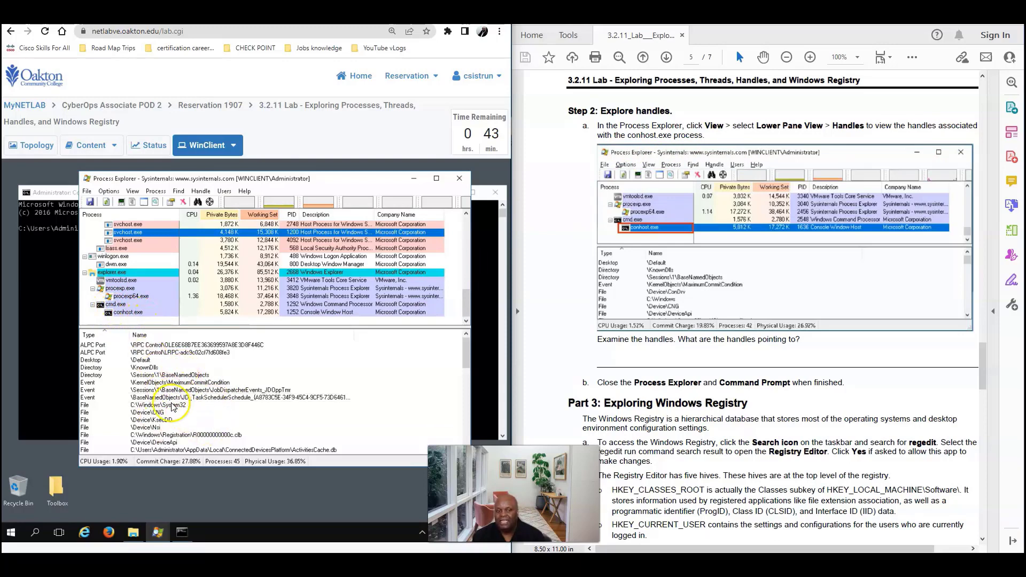
scroll(182, 419, "down", 1)
scroll(181, 419, "down", 8)
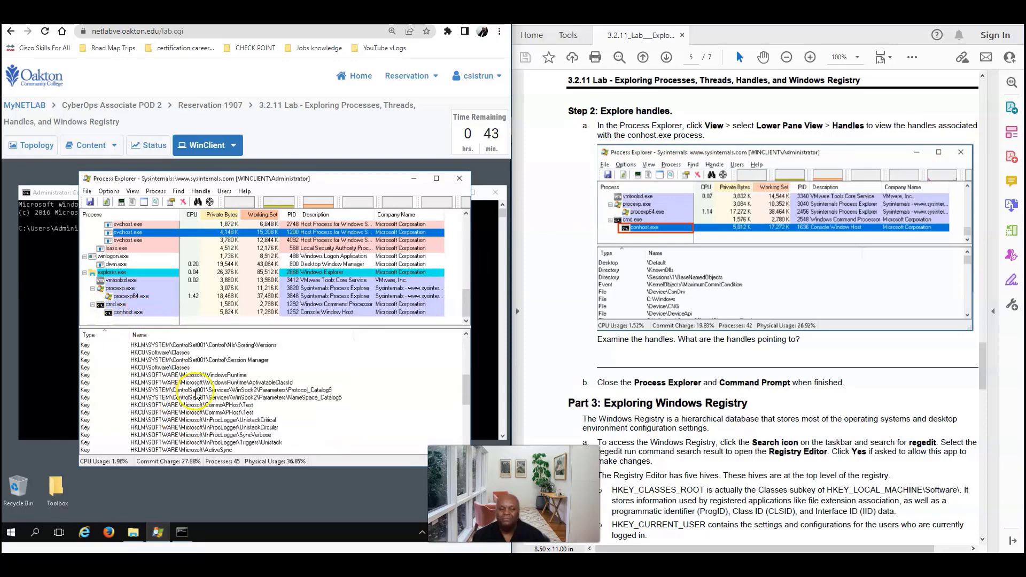
scroll(196, 398, "up", 6)
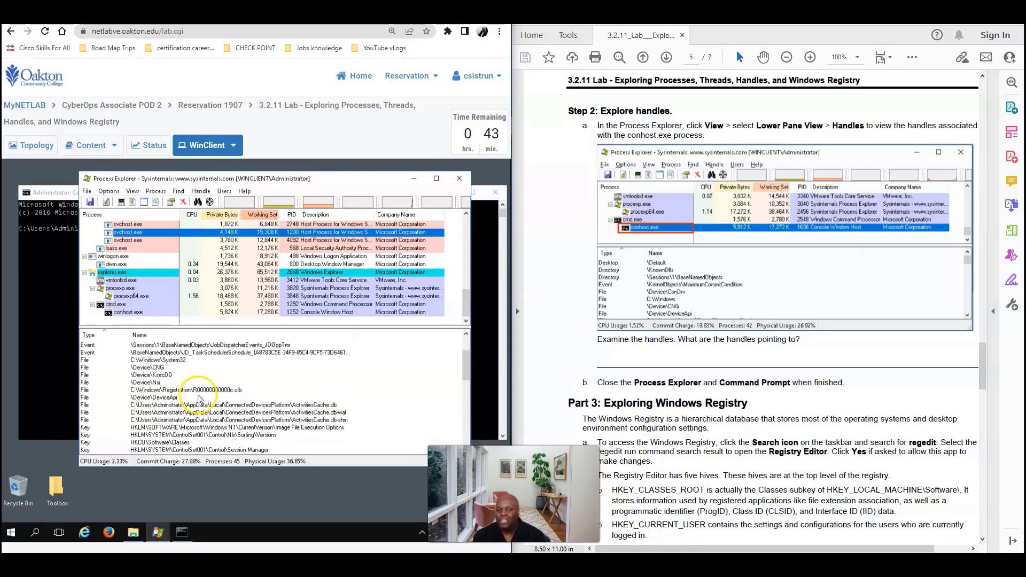
scroll(202, 396, "up", 1)
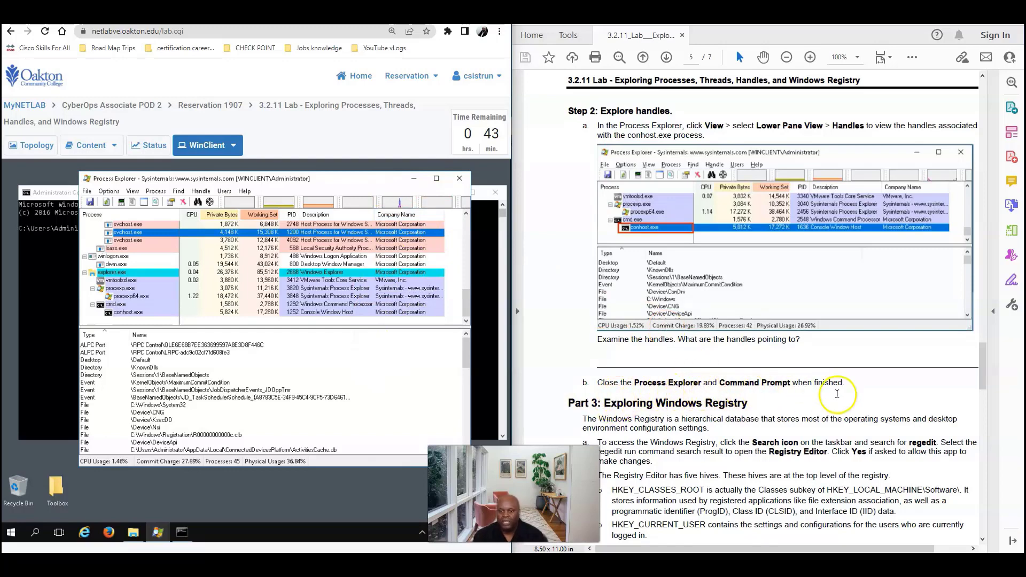
Close Process Explorer and the Command Prompt, then scroll the handout to Part 3
left_click(458, 178)
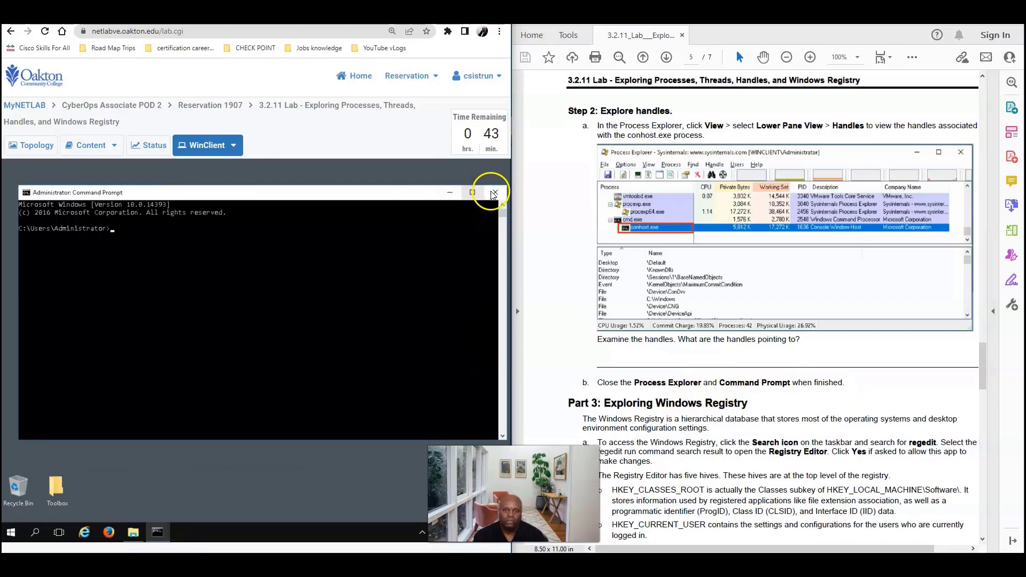
left_click(489, 192)
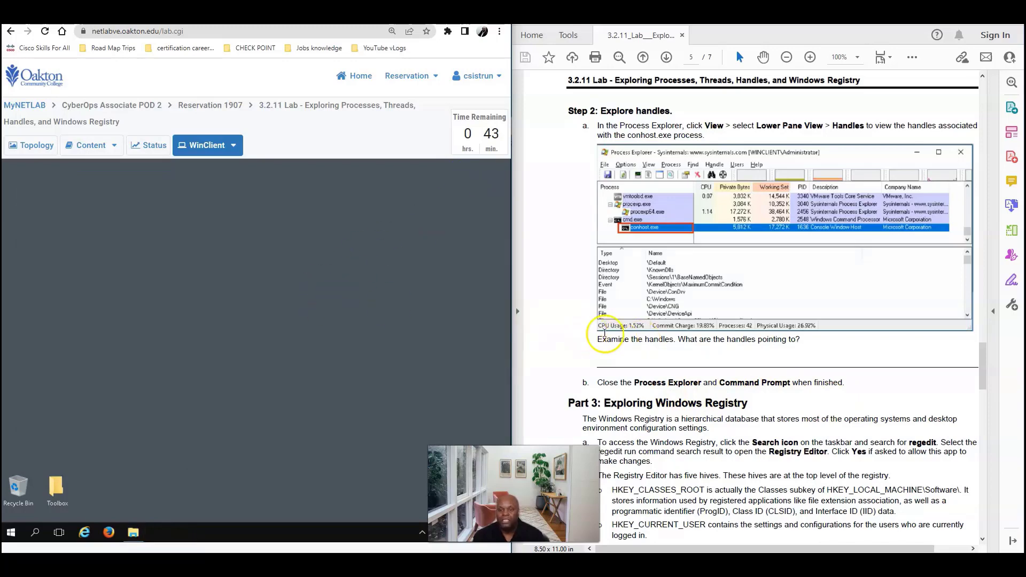
scroll(755, 363, "down", 4)
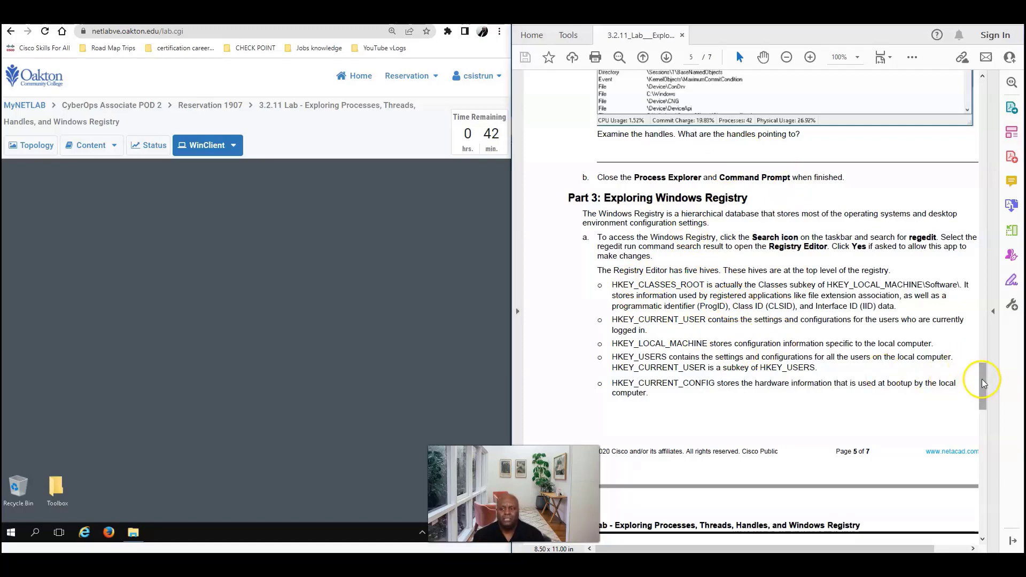
left_click_drag(981, 380, 981, 388)
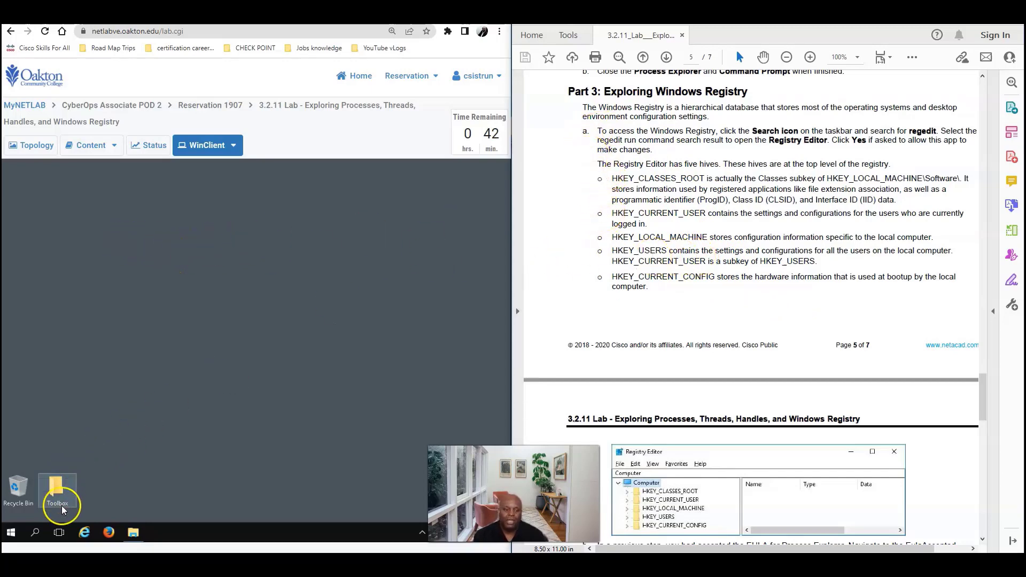
Search for 'reged' and launch the regedit result
left_click(37, 532)
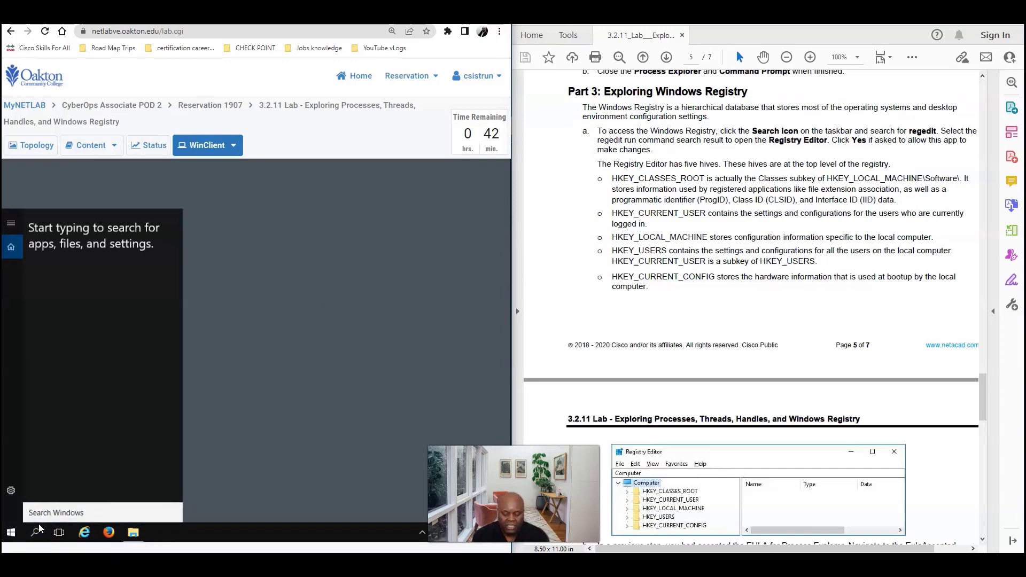
type("r")
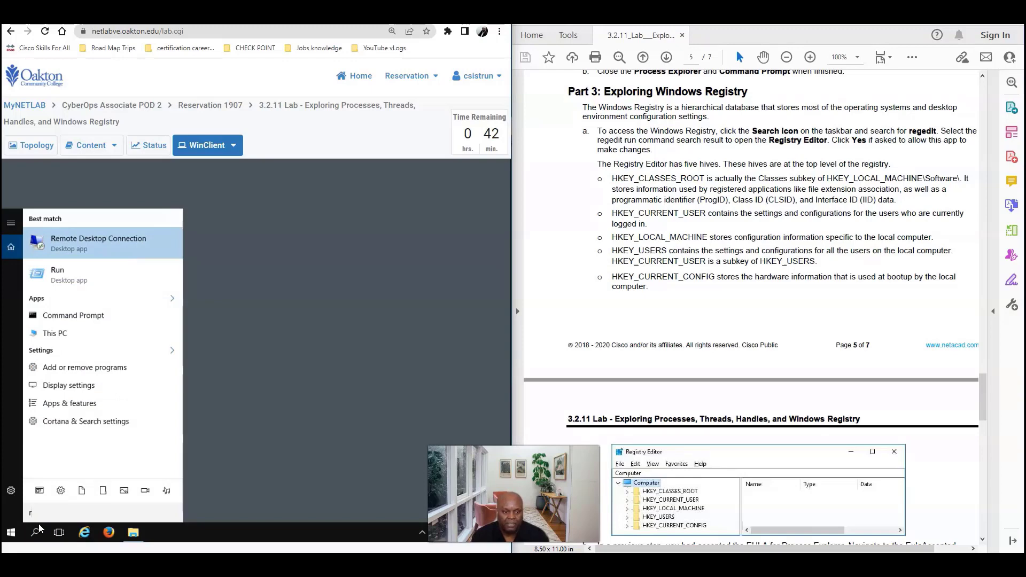
type("eg")
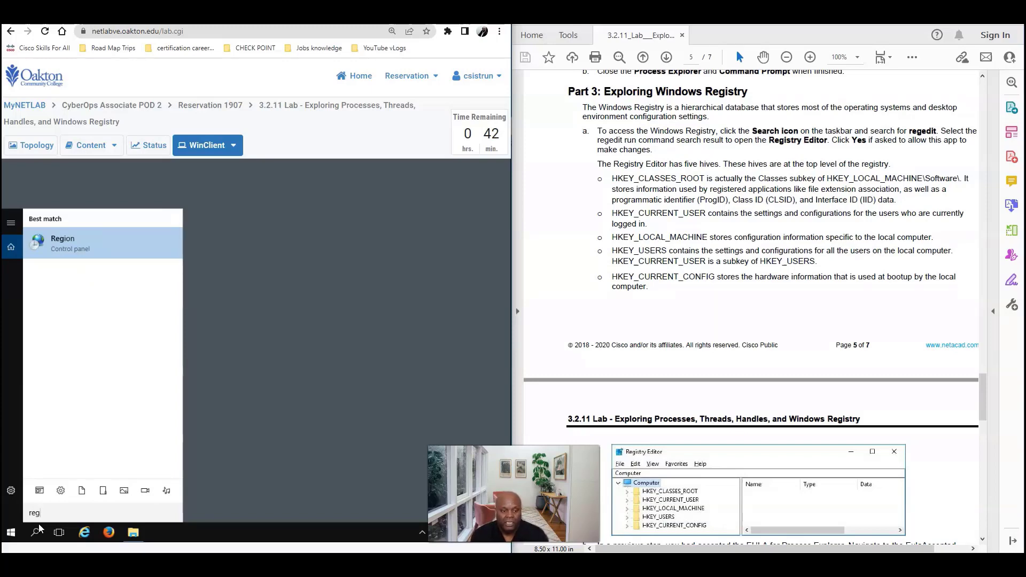
type("edit")
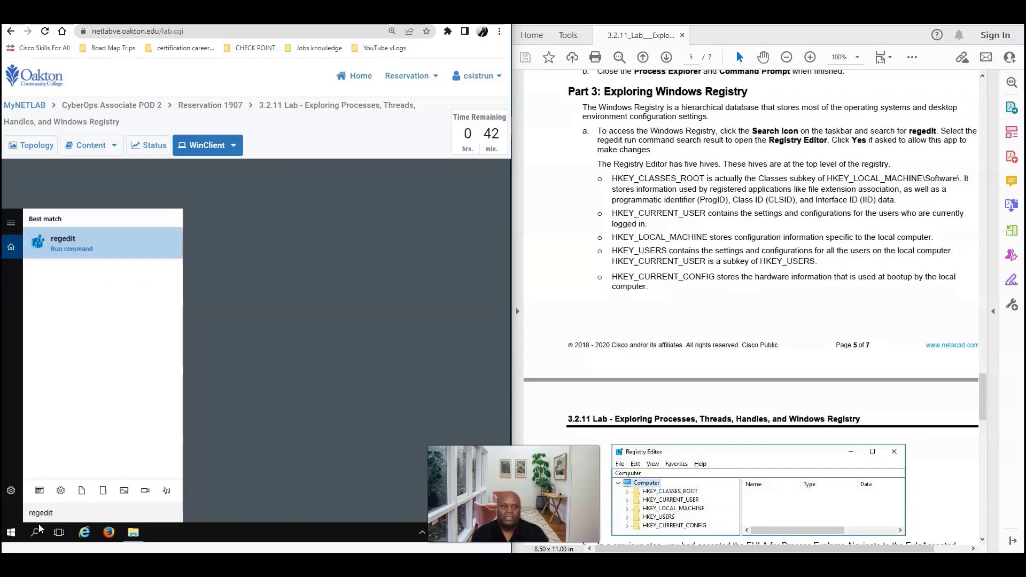
left_click(53, 248)
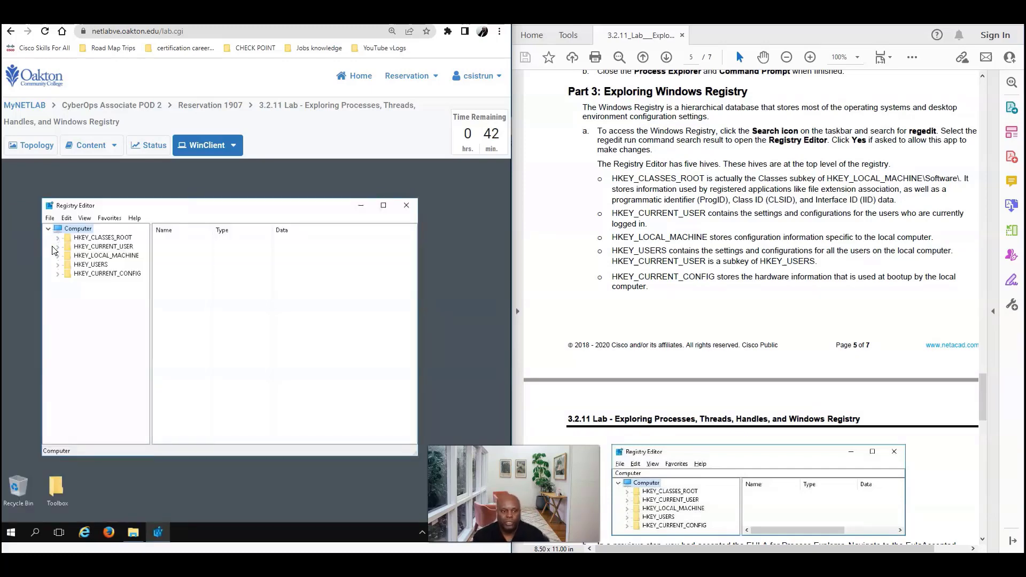
Maximize Registry Editor and open HKEY_CURRENT_USER\SOFTWARE\Sysinternals\Process Explorer to list its values
left_click(383, 205)
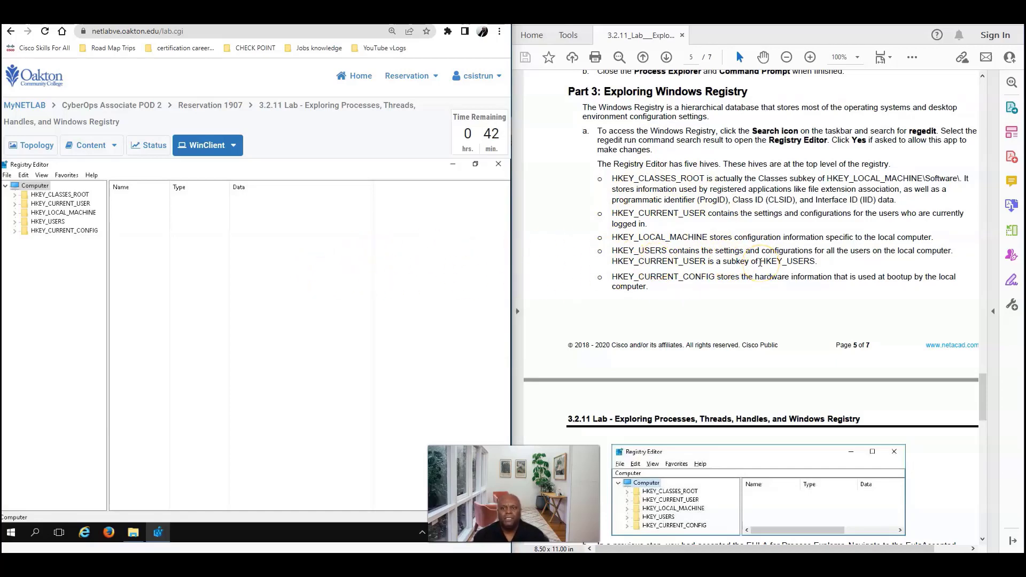
scroll(760, 263, "down", 3)
scroll(704, 203, "down", 6)
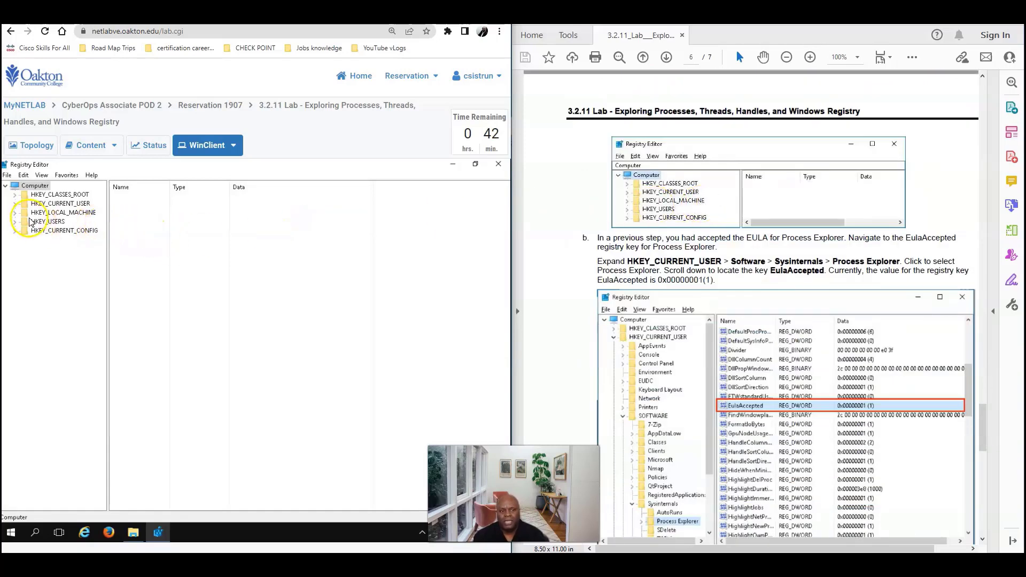
left_click(14, 204)
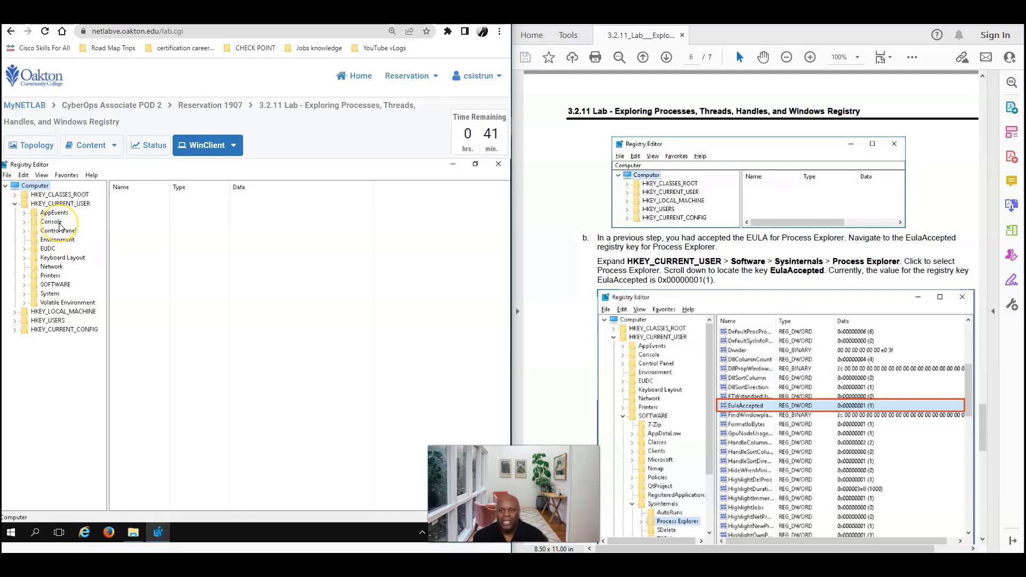
left_click(24, 287)
left_click(24, 286)
left_click(24, 287)
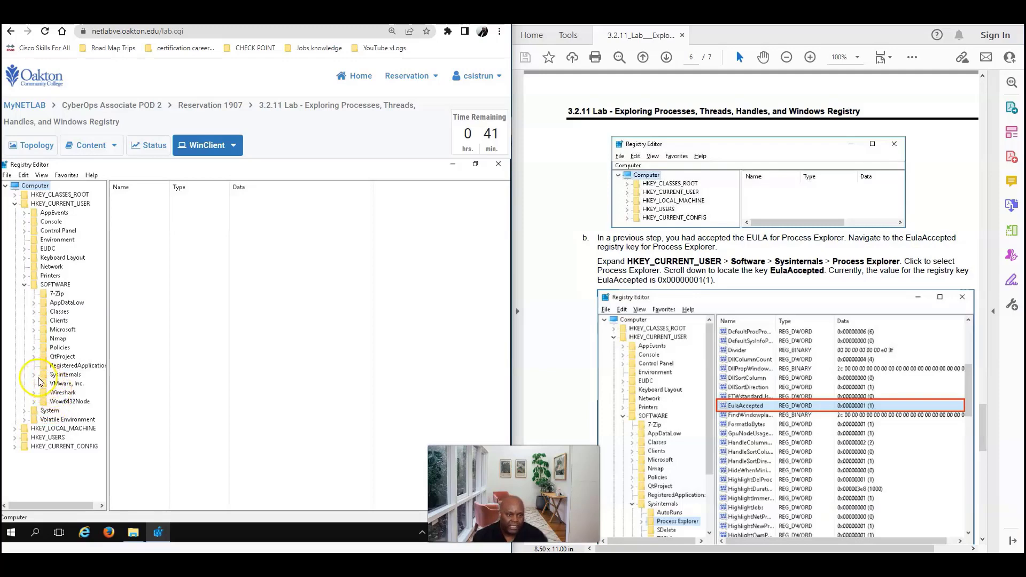
left_click(34, 375)
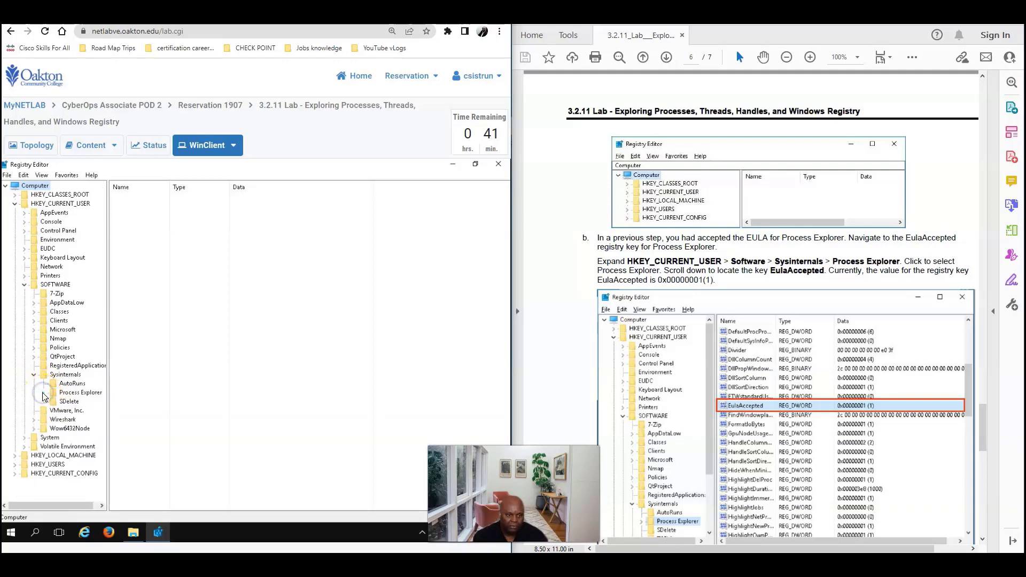
left_click(43, 394)
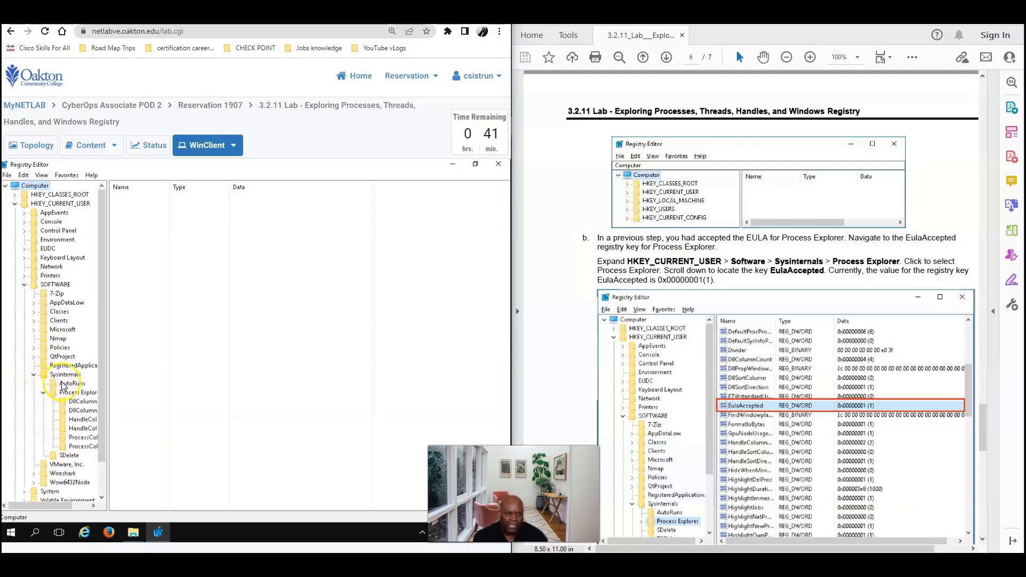
left_click(81, 396)
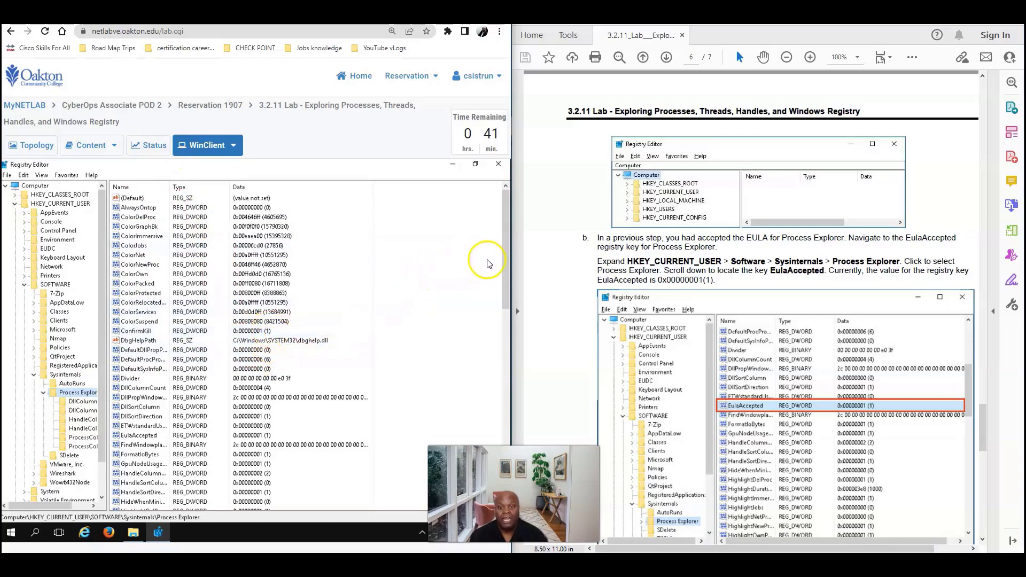
Edit the EulaAccepted value, entering 0 as its value data and confirming with OK
left_click_drag(504, 242, 508, 319)
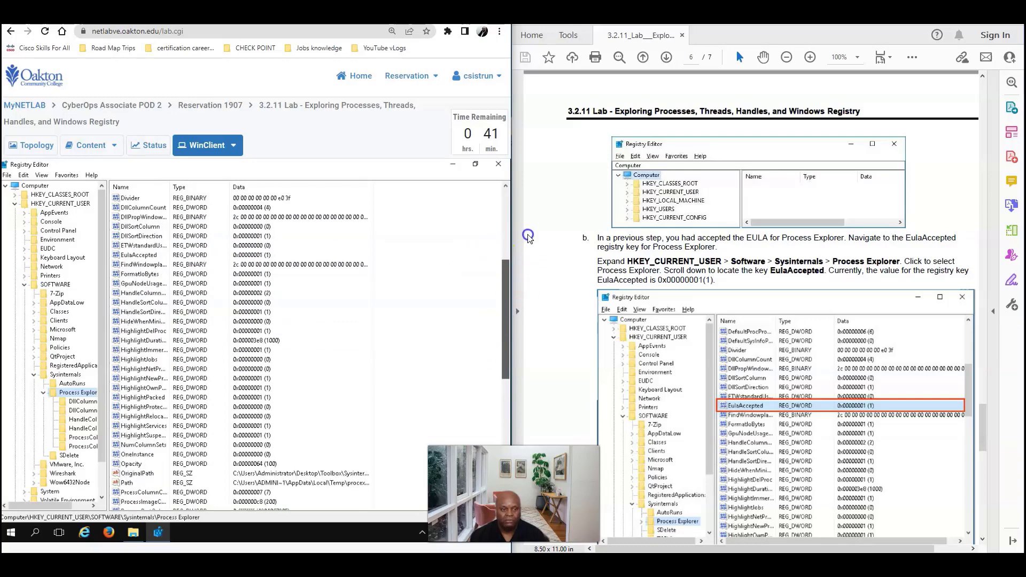
left_click_drag(523, 217, 526, 214)
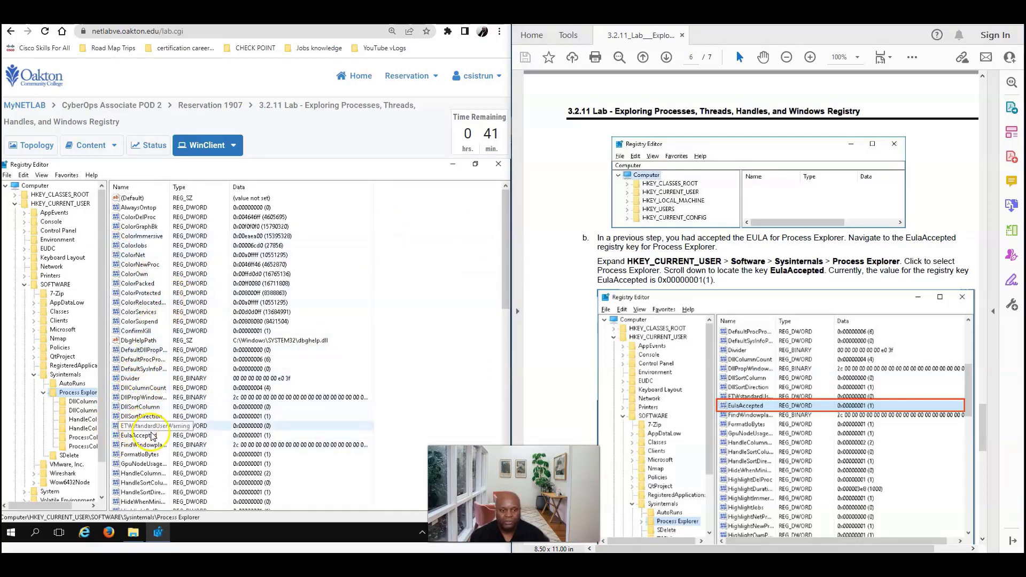
left_click(137, 436)
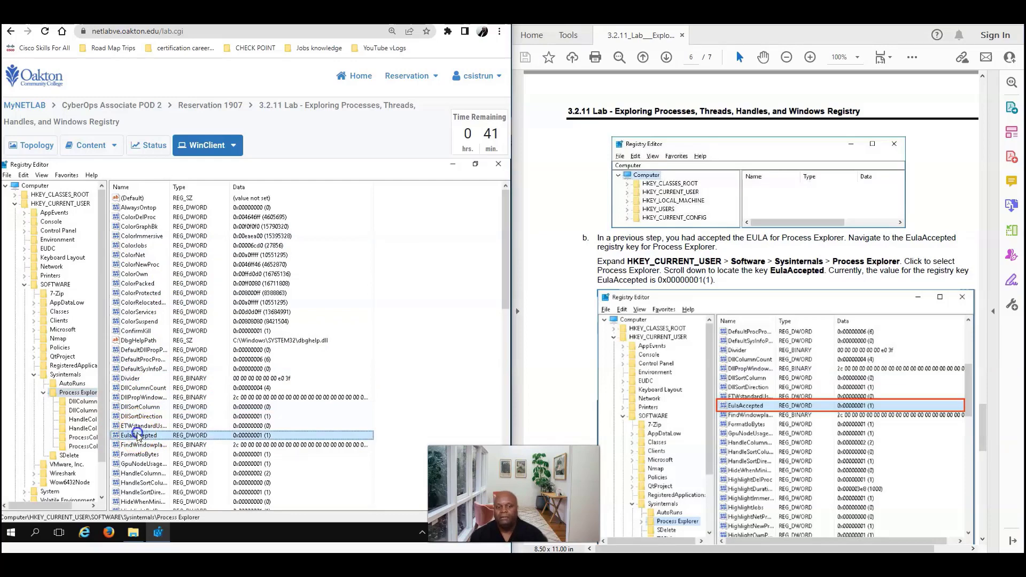
double_click(138, 436)
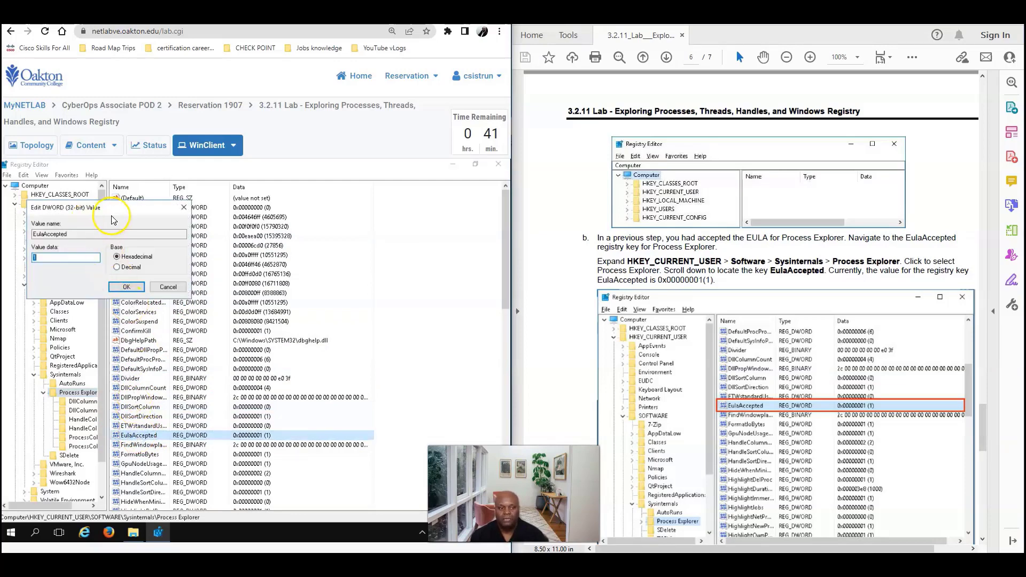
left_click_drag(124, 206, 183, 226)
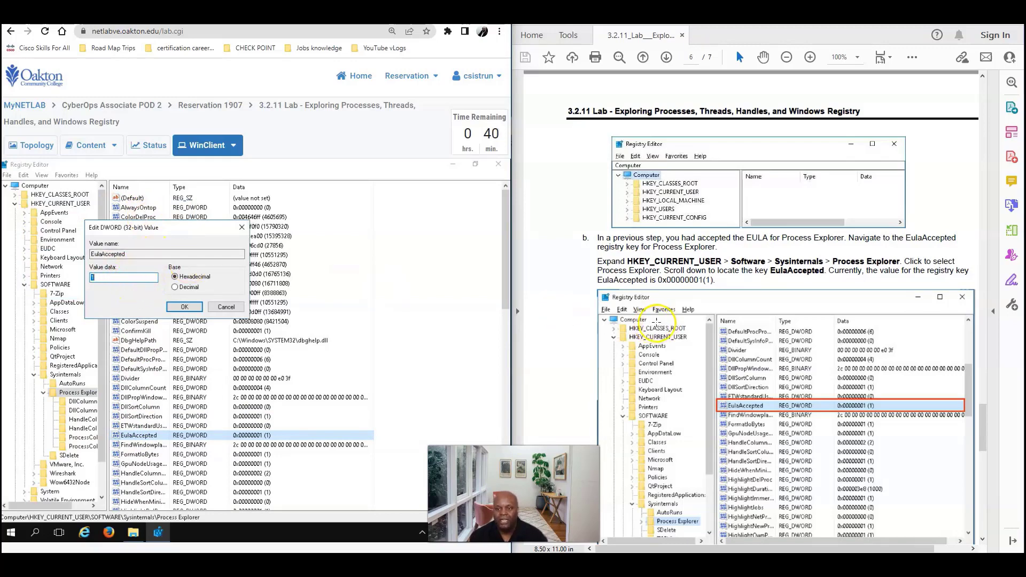
scroll(798, 335, "down", 6)
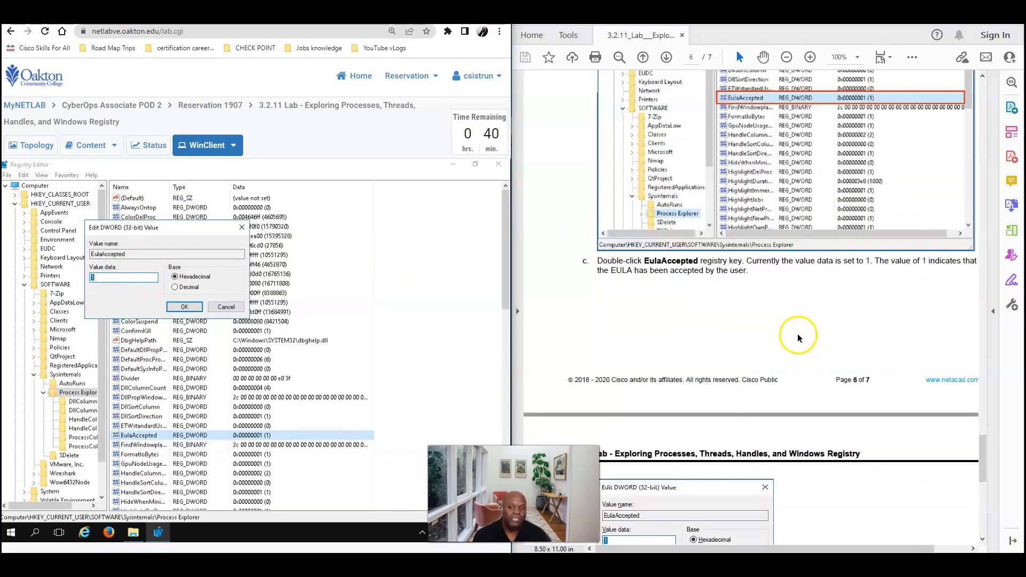
scroll(798, 338, "down", 6)
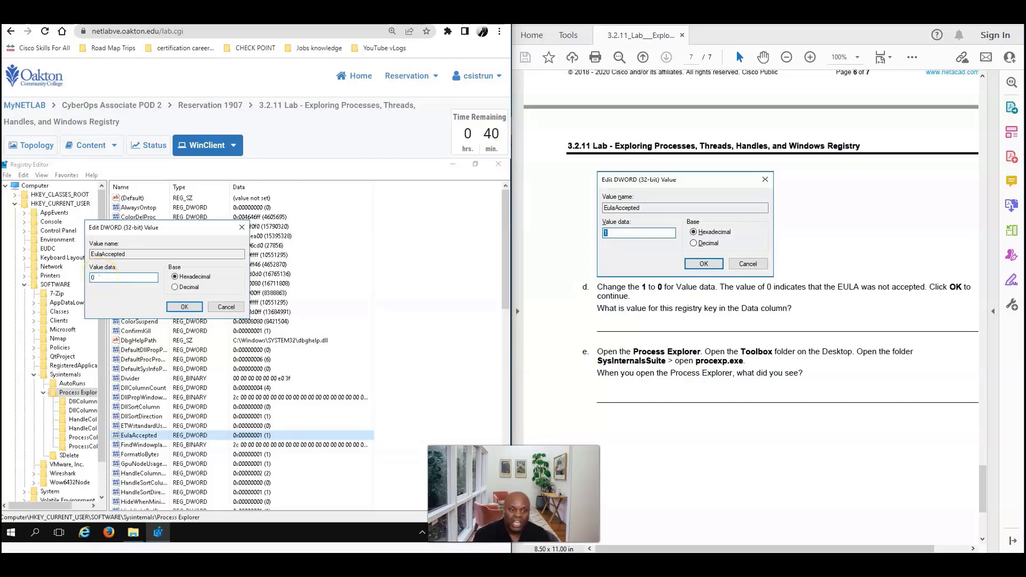
left_click(180, 308)
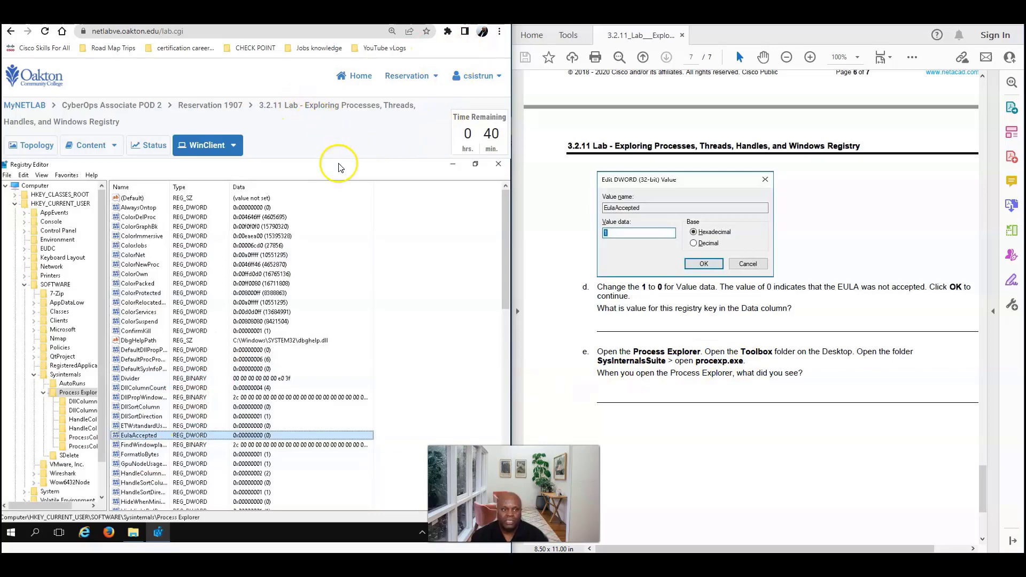
Minimize Registry Editor and open Toolbox > Sysinternals Suite, closing the AD Explorer help window
left_click(451, 165)
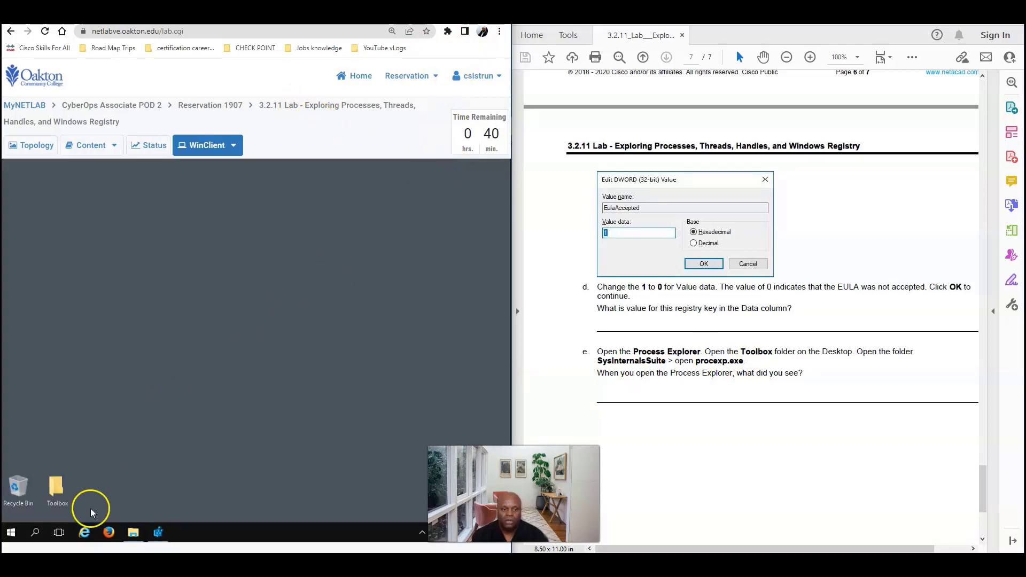
double_click(59, 488)
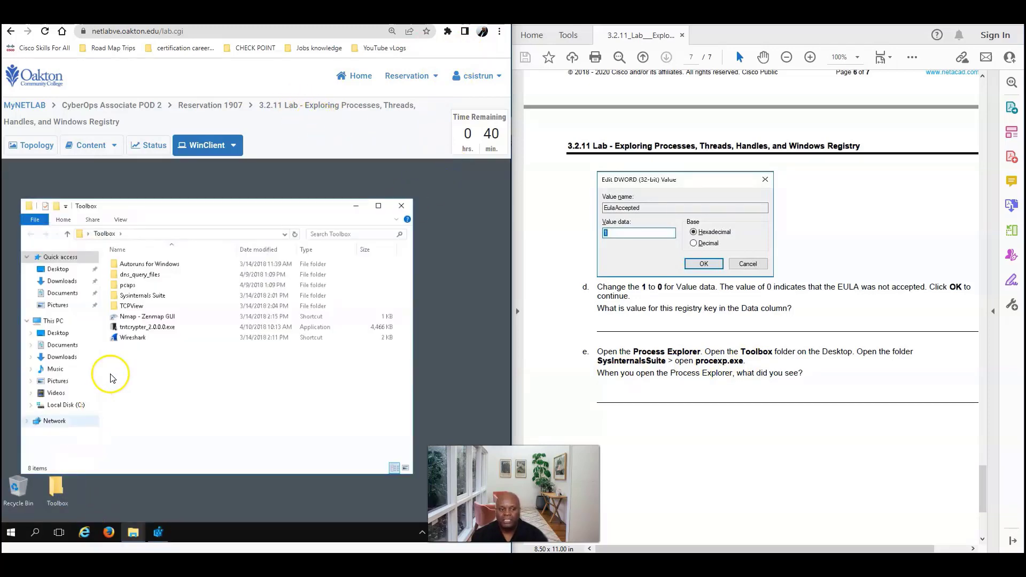
double_click(127, 295)
double_click(127, 294)
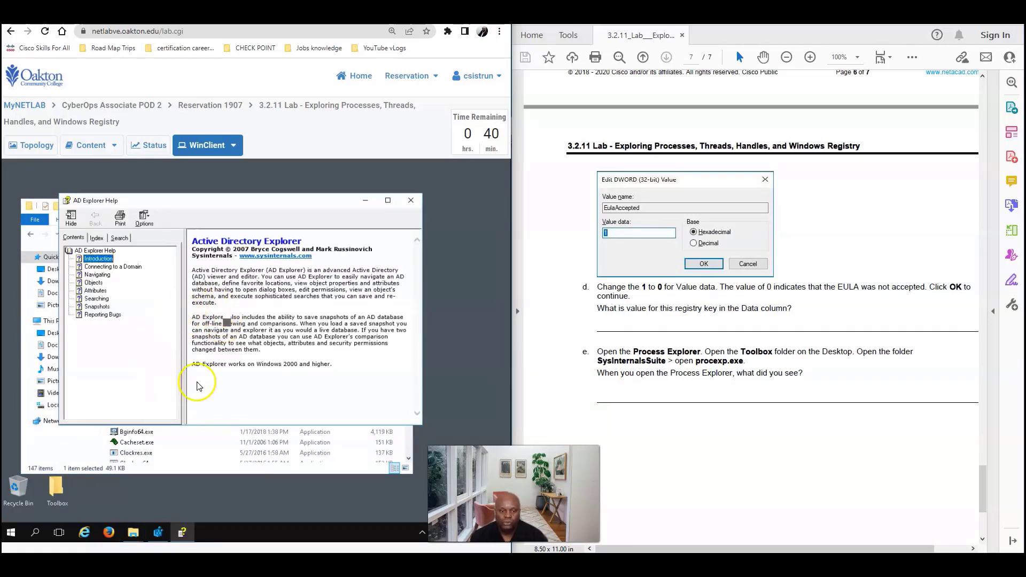
left_click(410, 200)
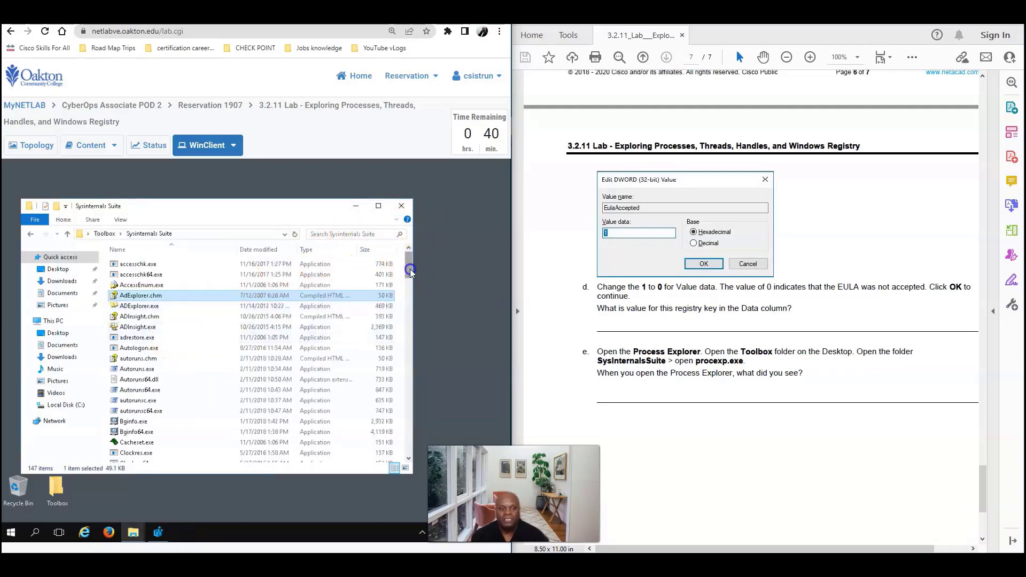
left_click_drag(409, 268, 385, 376)
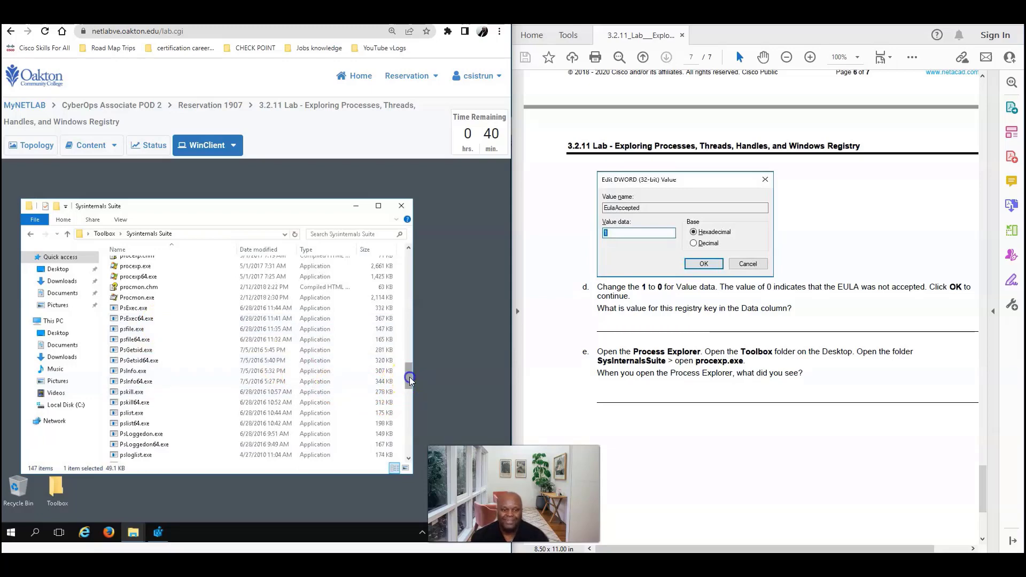
left_click_drag(409, 377, 408, 367)
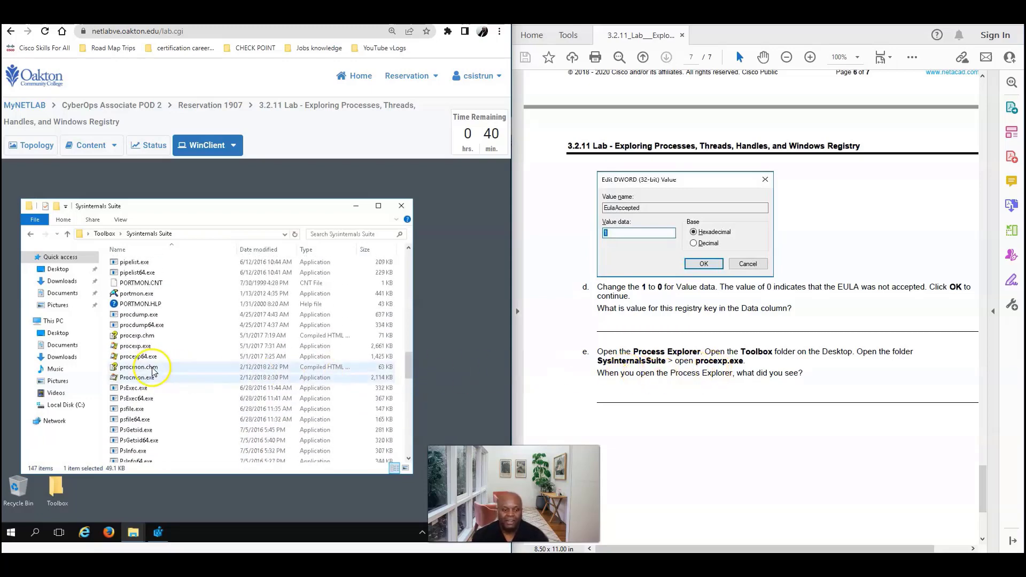
Launch Process Explorer from procexp.exe and shift the Sysinternals Suite window down and right
right_click(133, 348)
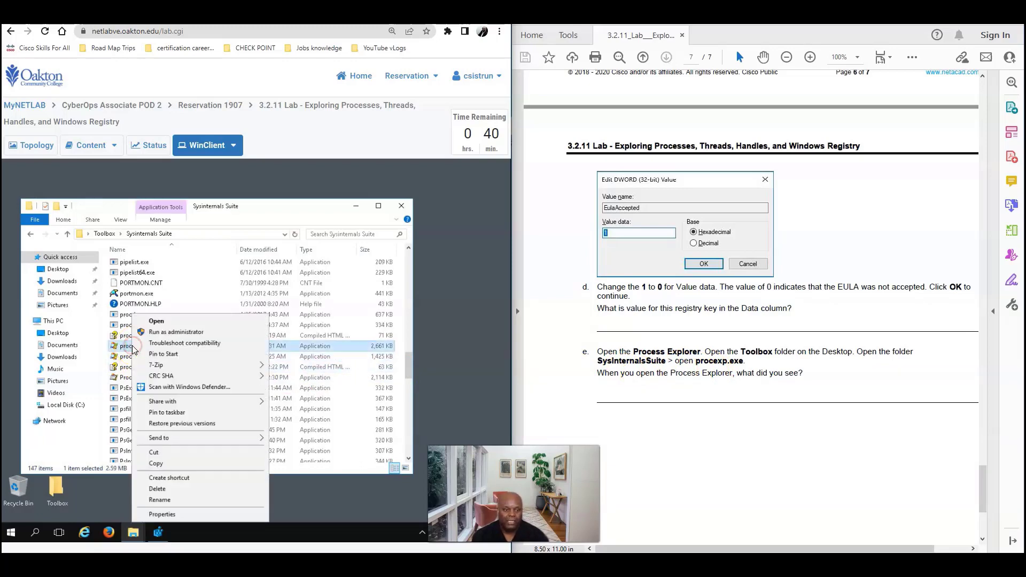
left_click(157, 322)
left_click(158, 325)
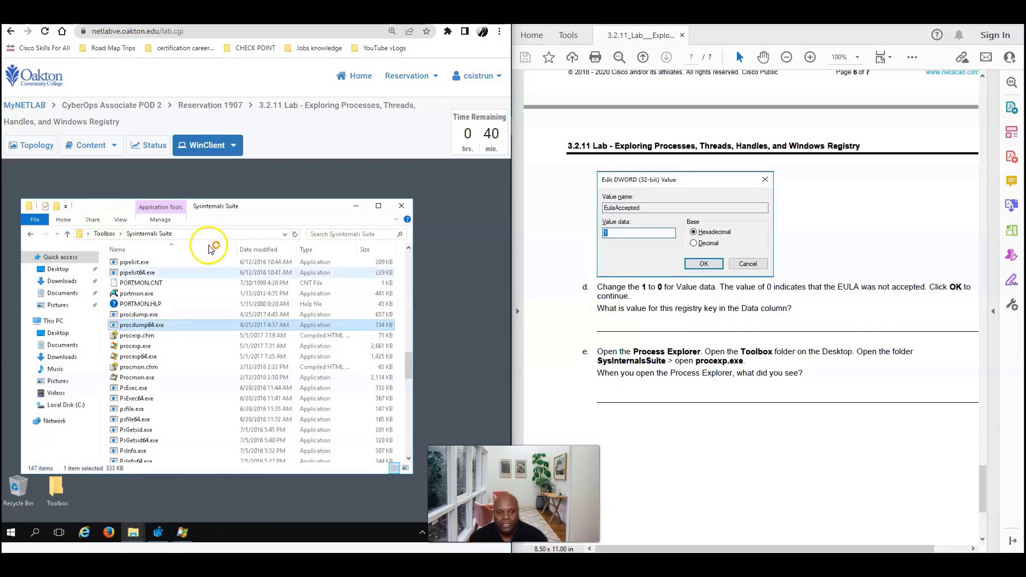
left_click_drag(256, 202, 321, 221)
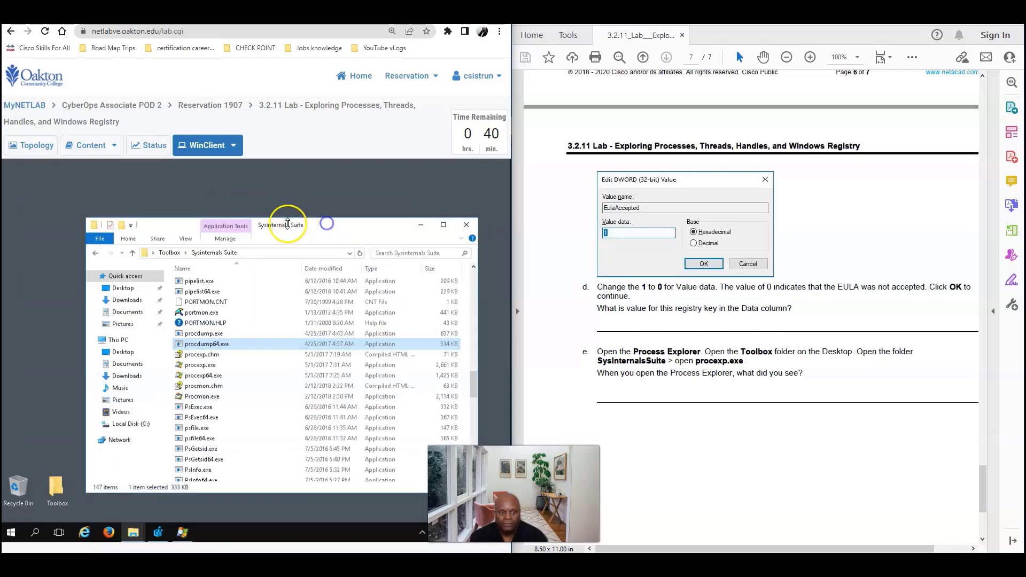
Run procdump.exe once, agree to its license terms, and close the ProcDump console
double_click(202, 334)
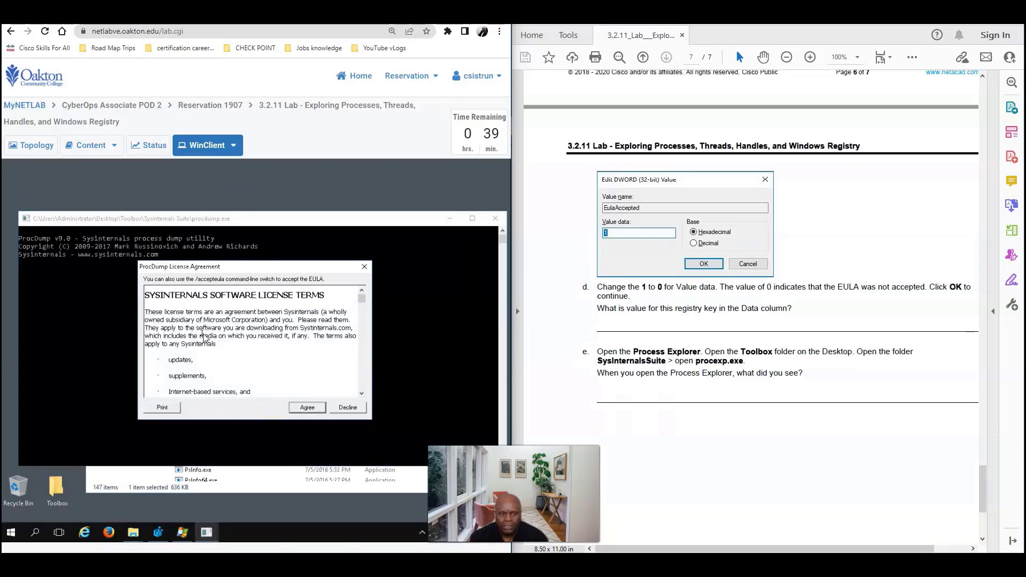
left_click(310, 407)
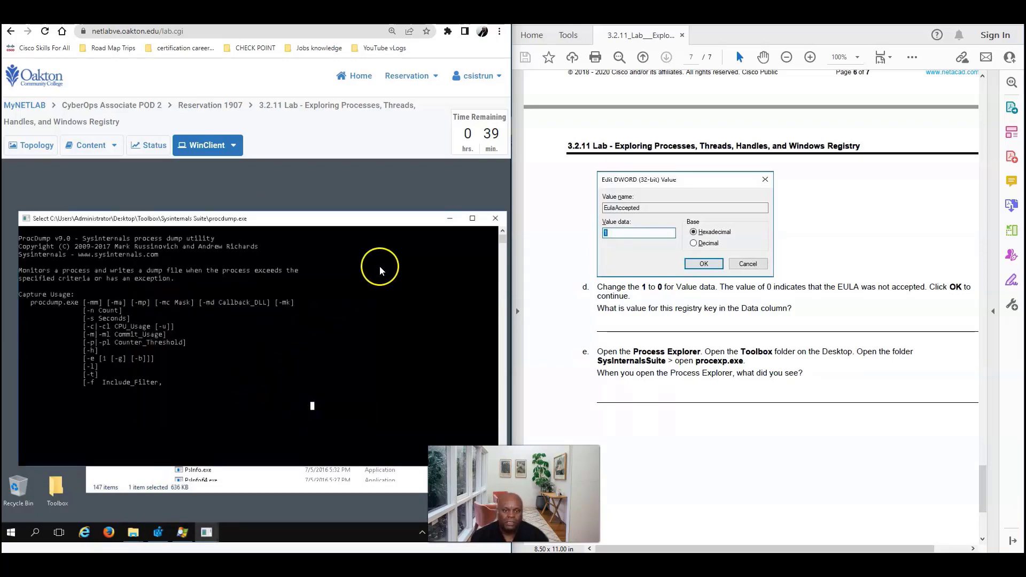
left_click(496, 219)
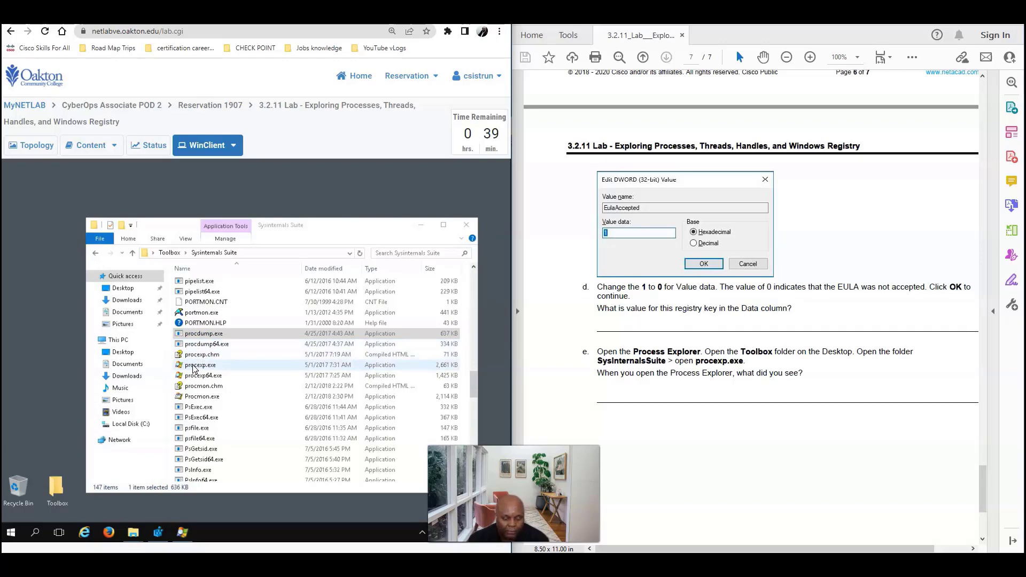
Open procexp.exe and agree to the Process Explorer License Agreement to show its process list
right_click(193, 369)
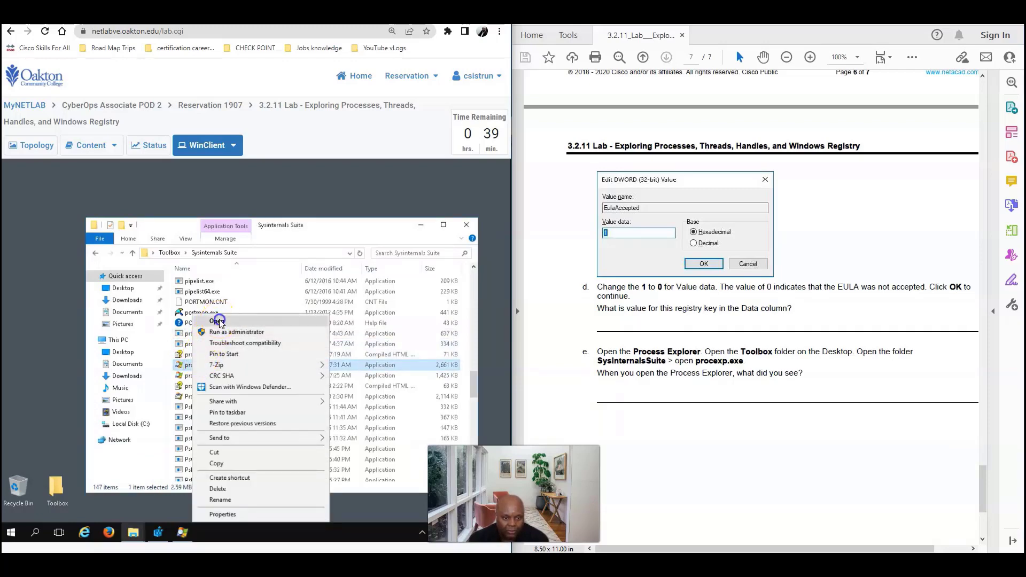
left_click(218, 321)
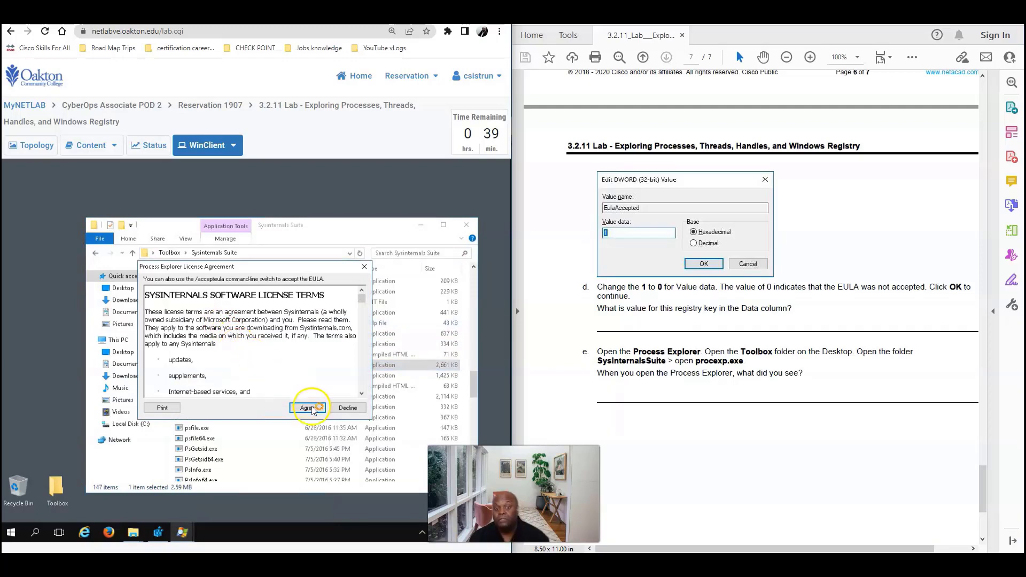
left_click(309, 408)
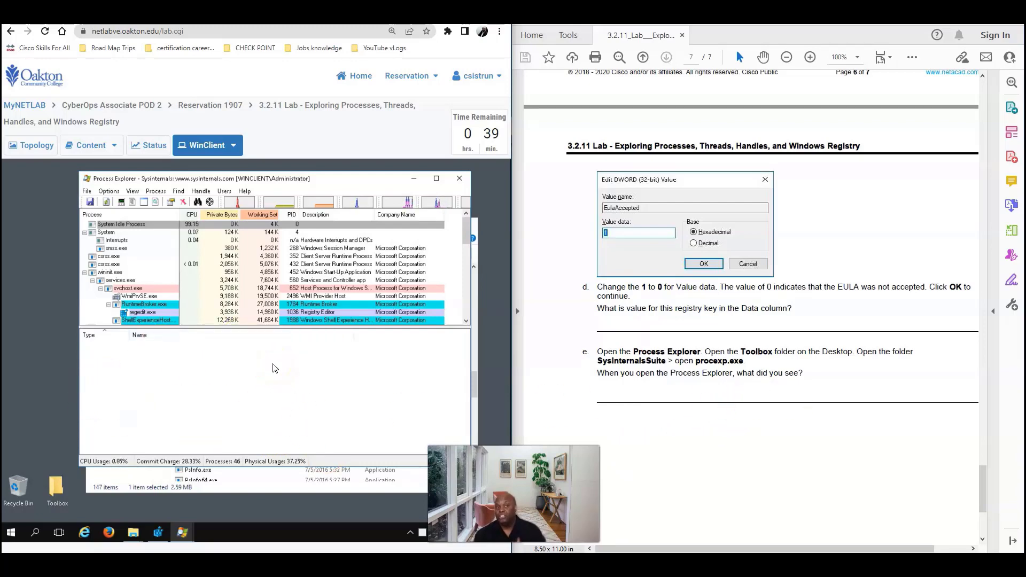
left_click(269, 335)
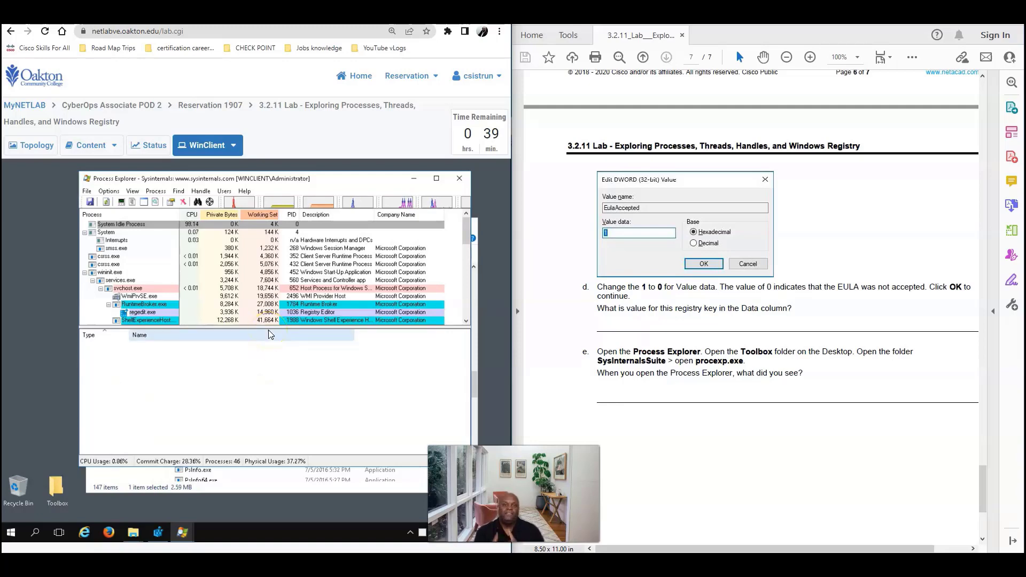